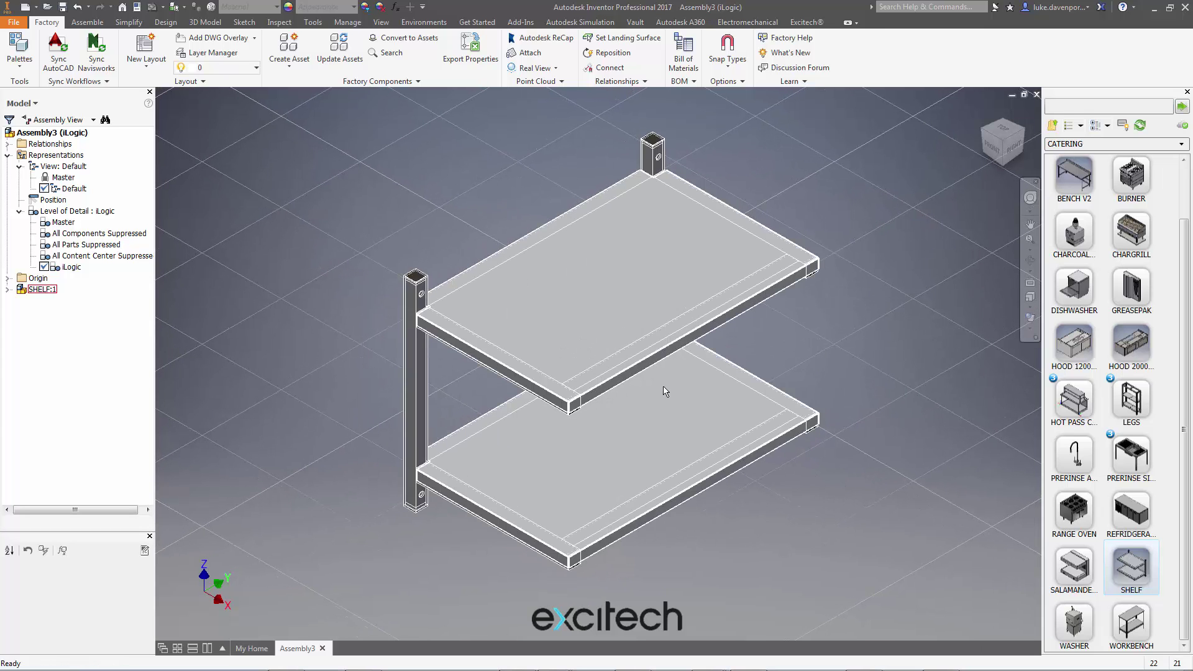
Sync the layout to AutoCAD, saving the assembly and its dependents as Blog Example, without opening the resulting drawing
scroll(814, 392, "down", 5)
key("Home")
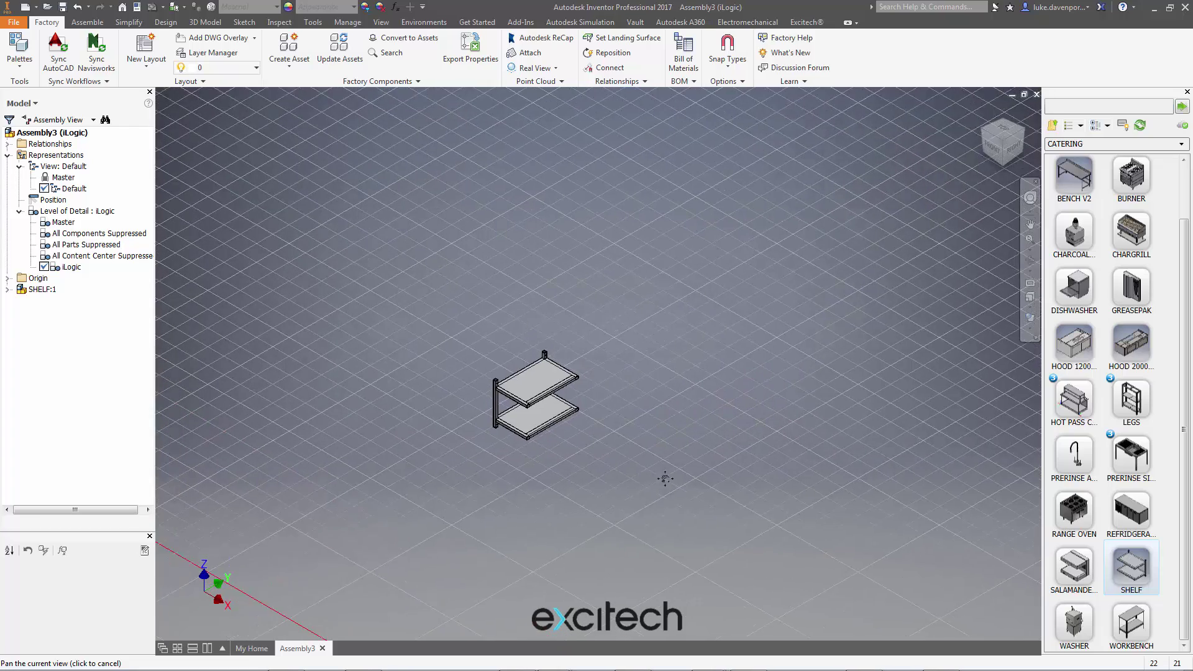
scroll(575, 422, "up", 3)
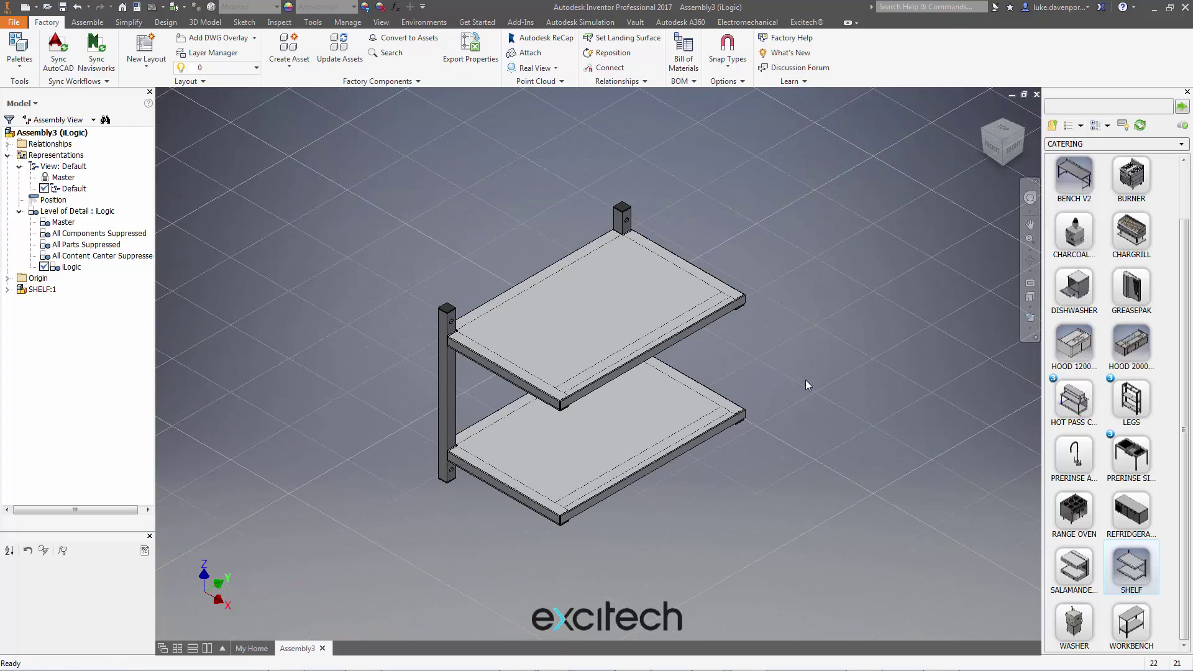
left_click(58, 59)
left_click(646, 390)
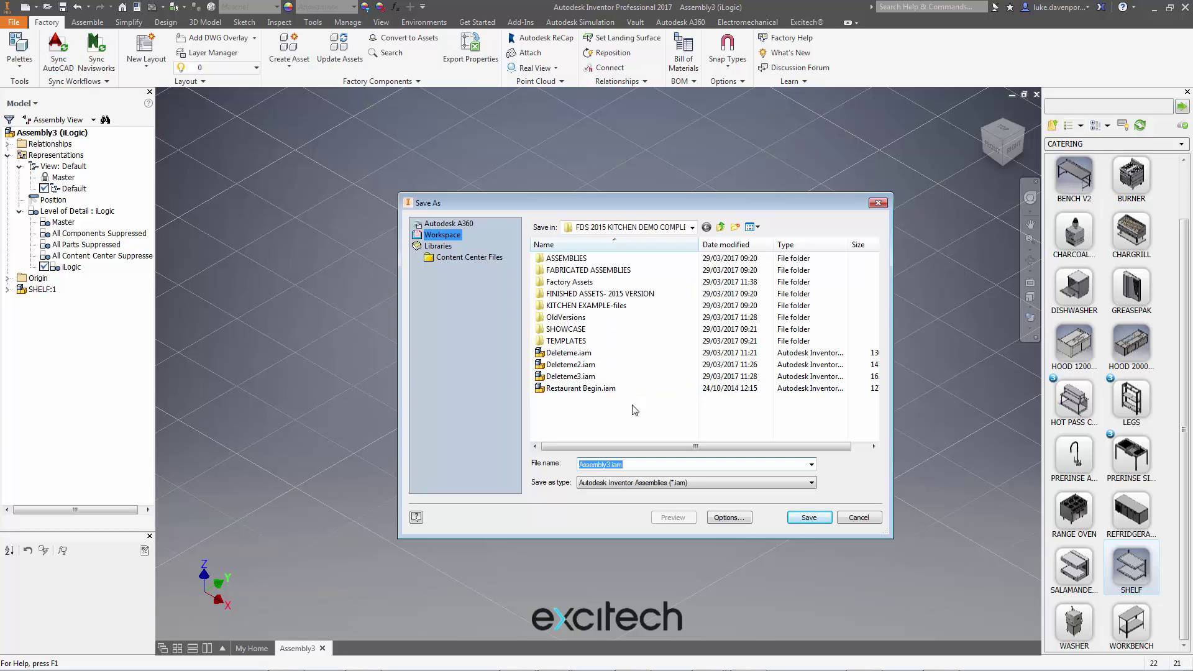
type("Blog Example")
key("Return")
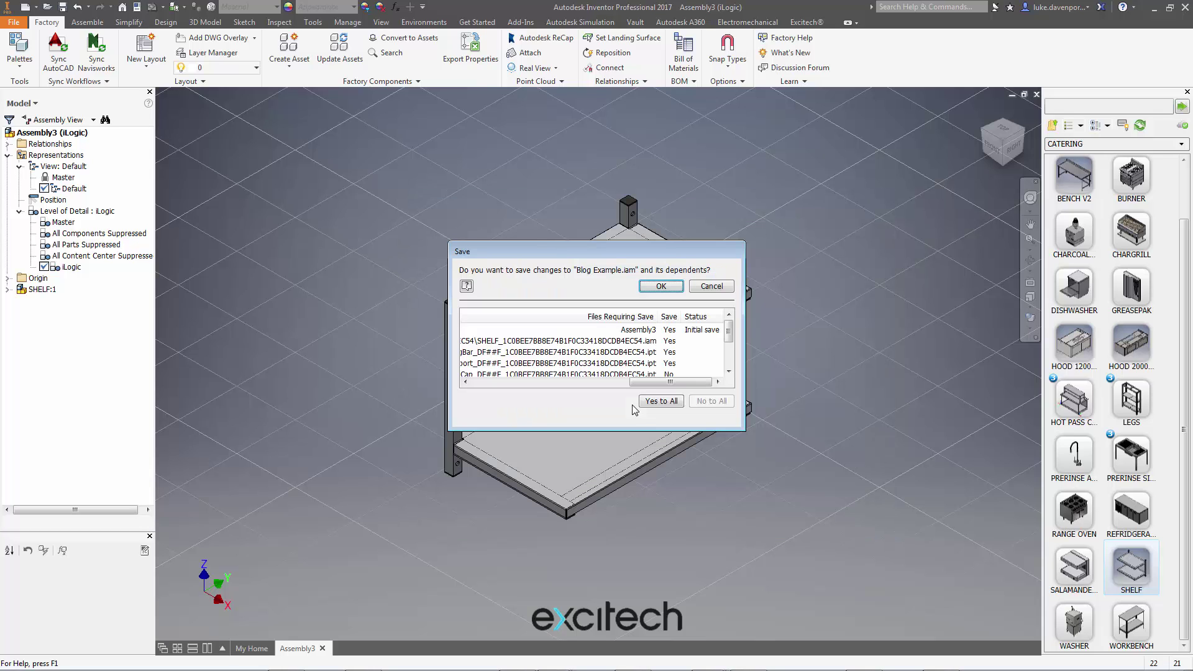
left_click(656, 286)
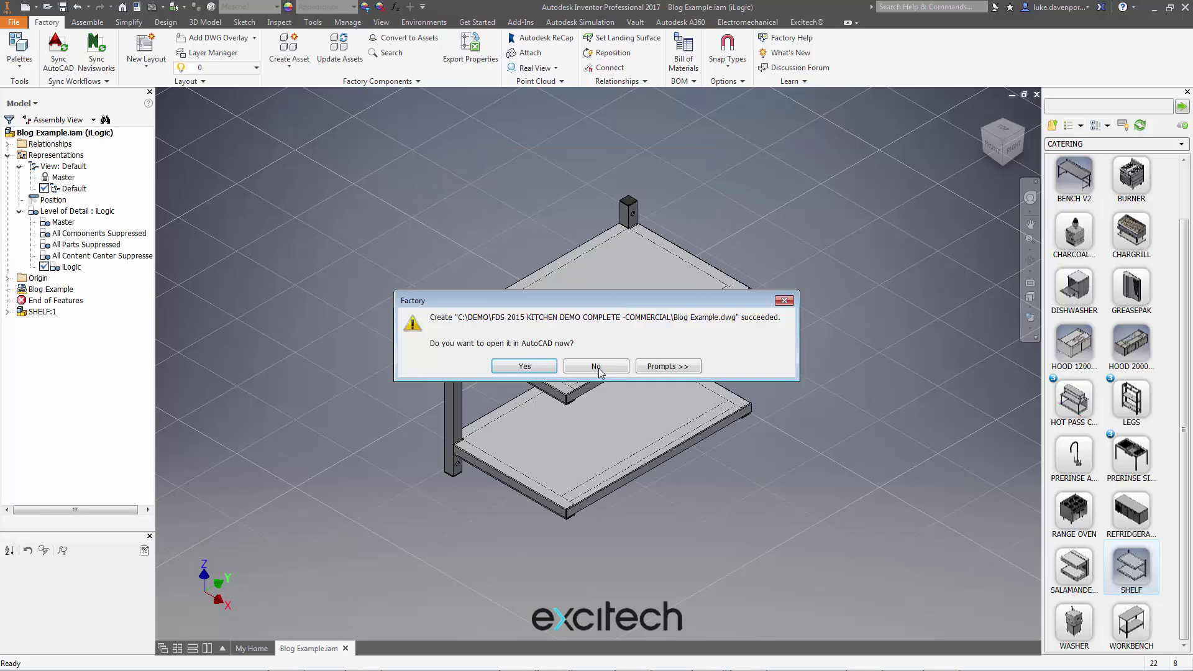
left_click(590, 368)
Open the SHELF asset from the CATERING library for editing
middle_click_drag(632, 484, 629, 227)
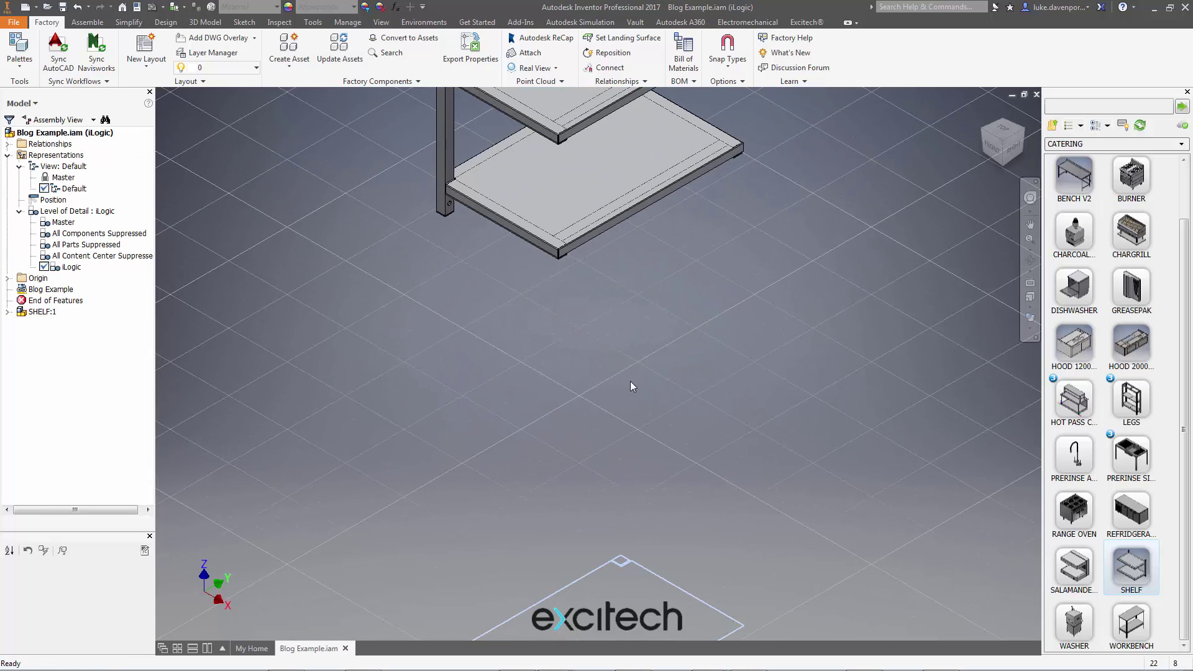
scroll(631, 382, "down", 3)
middle_click_drag(594, 420, 594, 308)
scroll(617, 434, "down", 3)
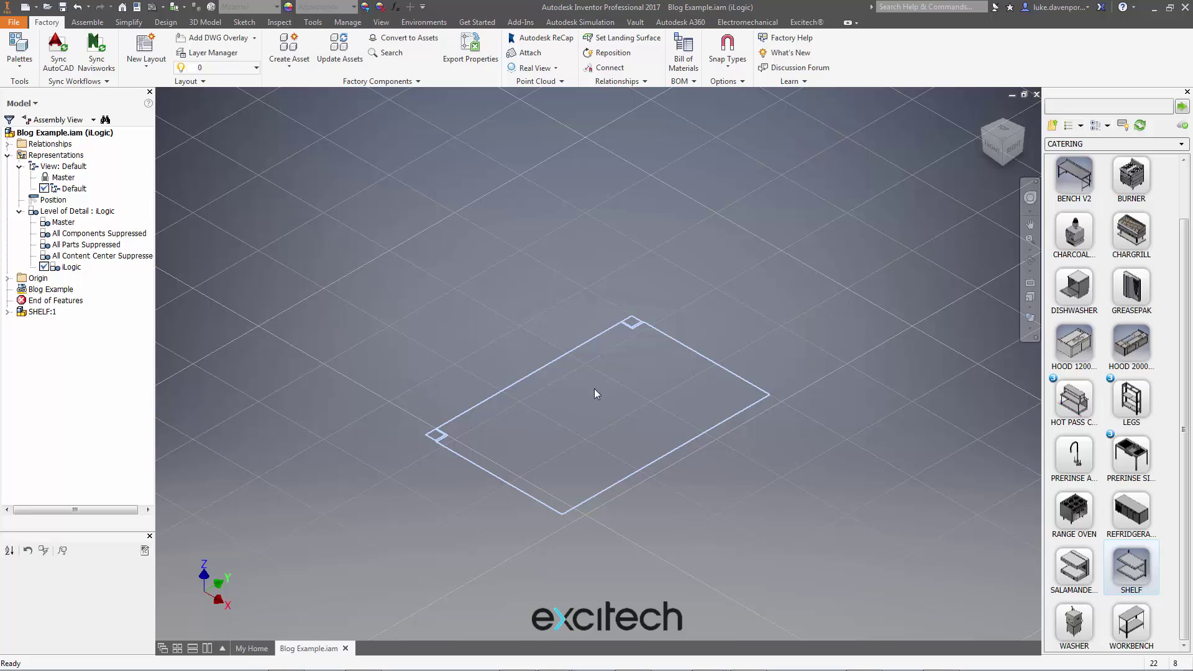
scroll(588, 429, "up", 3)
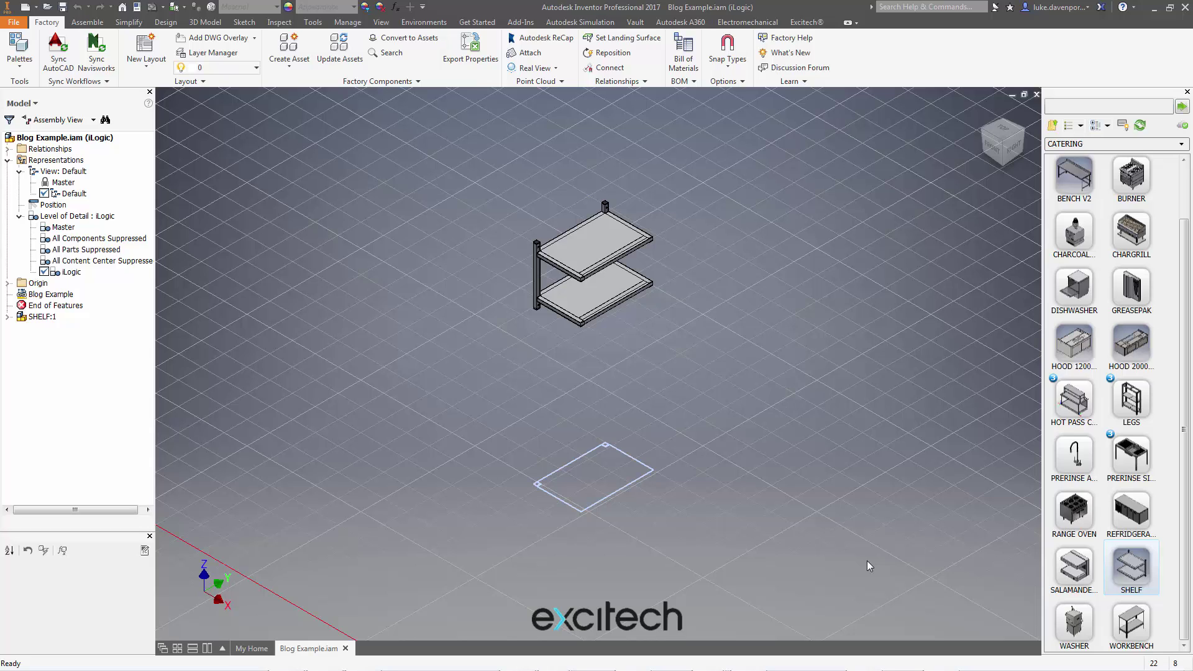
middle_click_drag(838, 546, 848, 556)
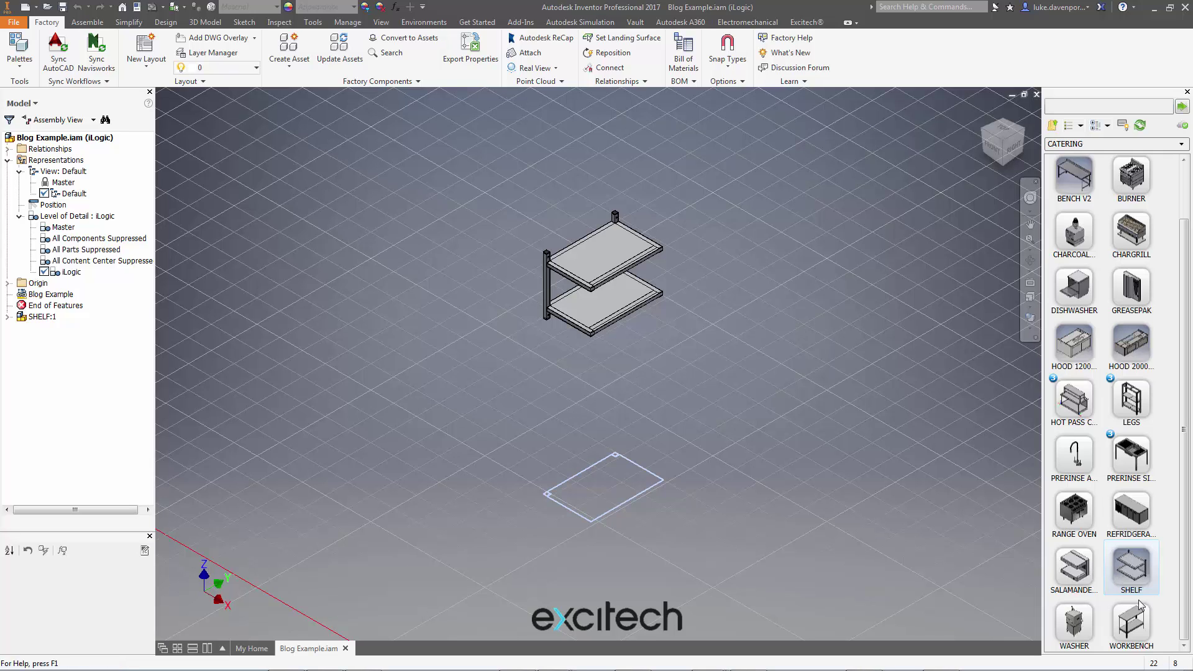
right_click(1128, 556)
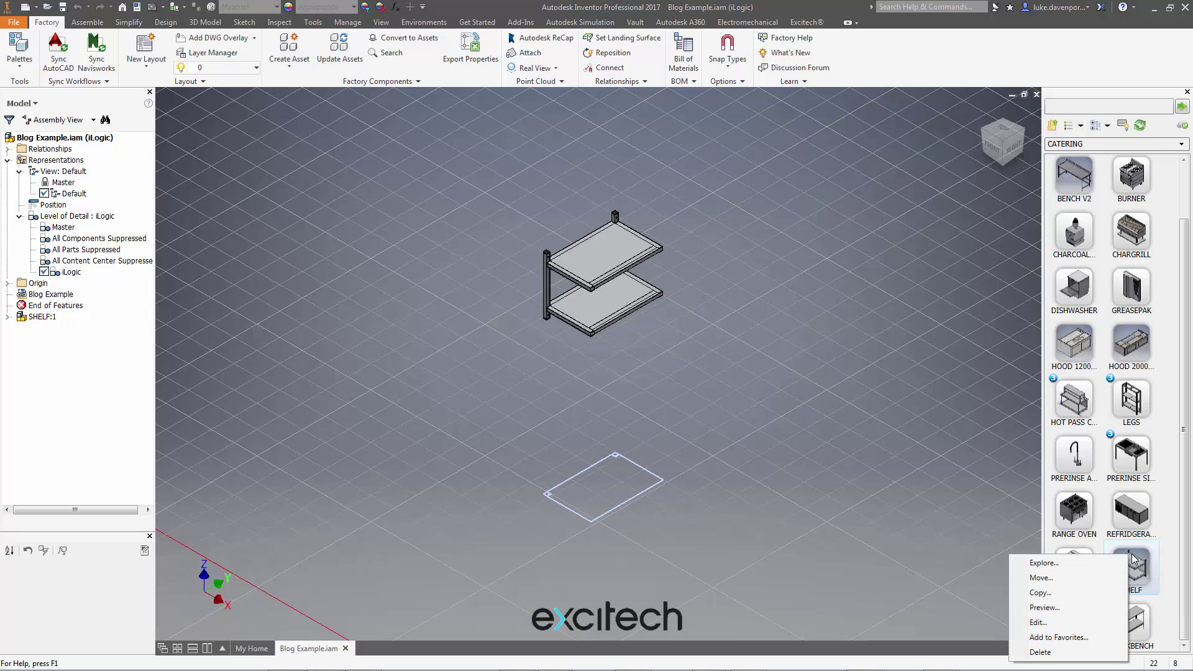
left_click(1043, 624)
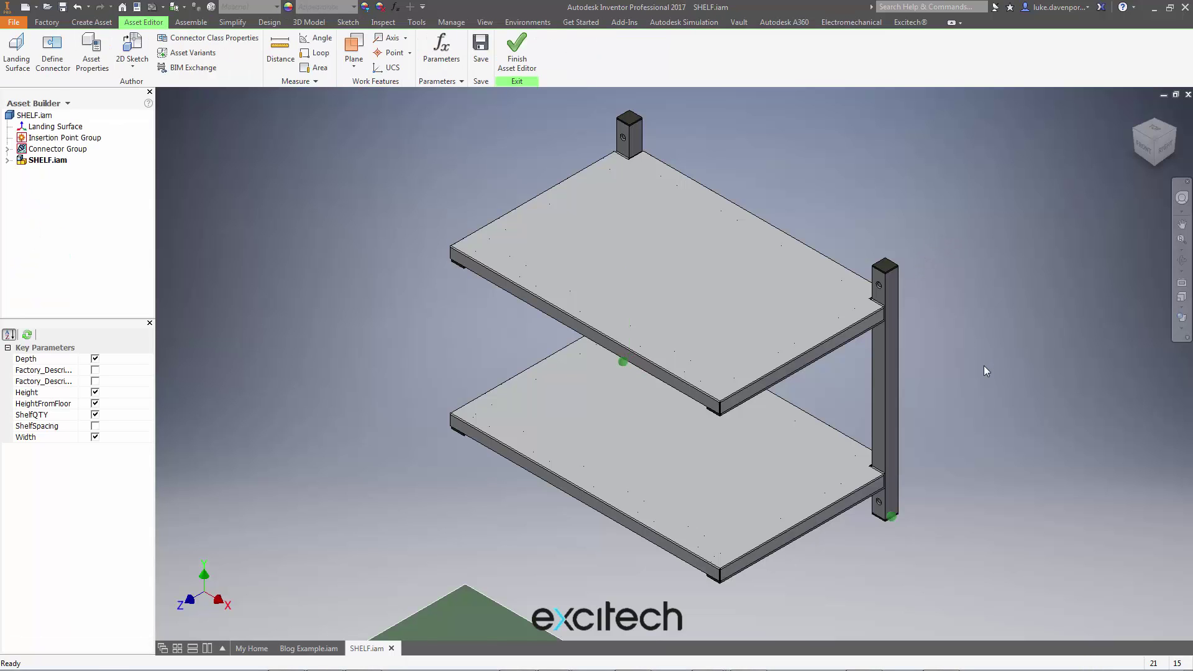
Open the advanced descriptor rule from the shelf's asset properties
middle_click_drag(984, 366, 928, 367)
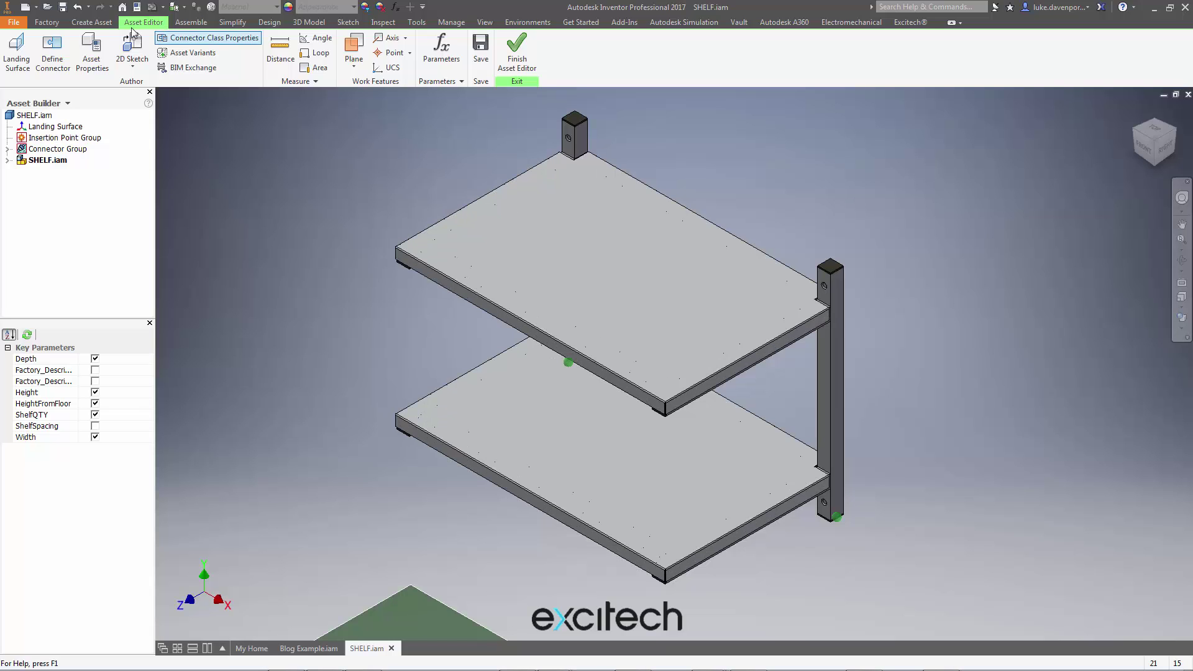
left_click(93, 58)
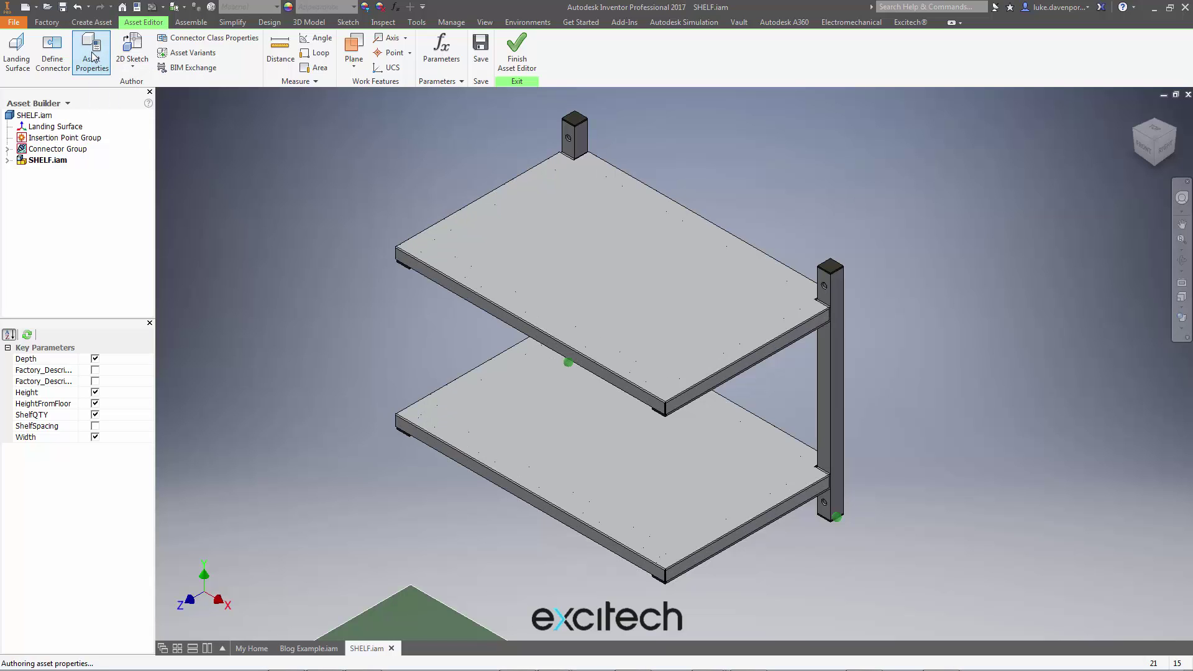
left_click(567, 162)
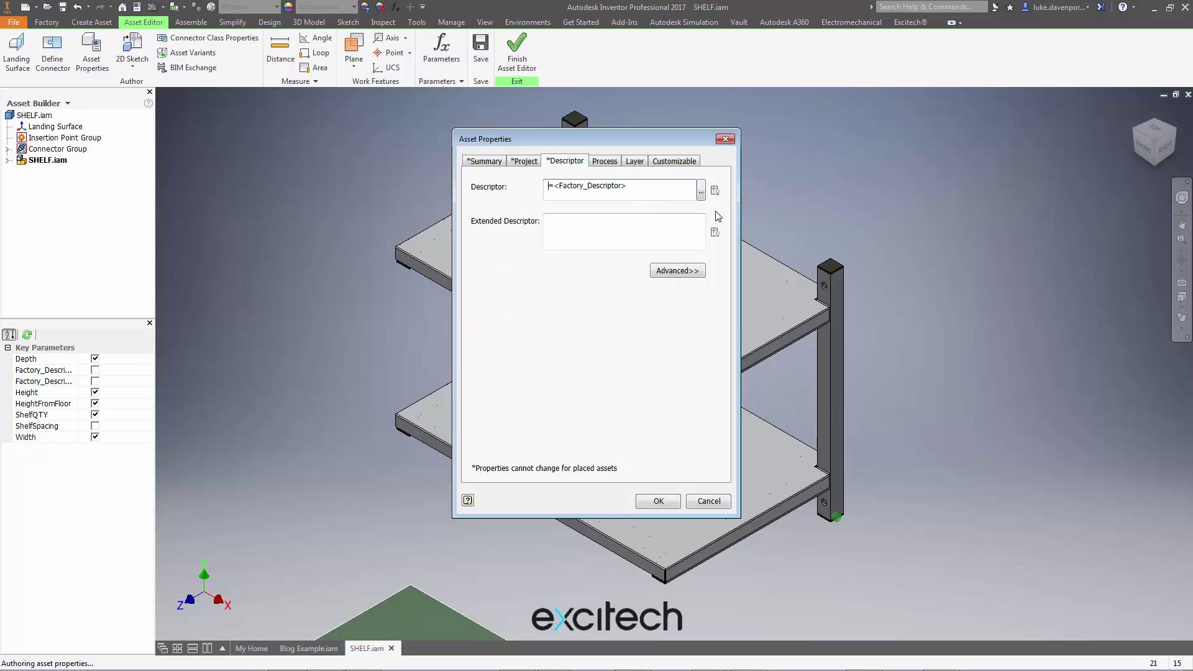
left_click(676, 274)
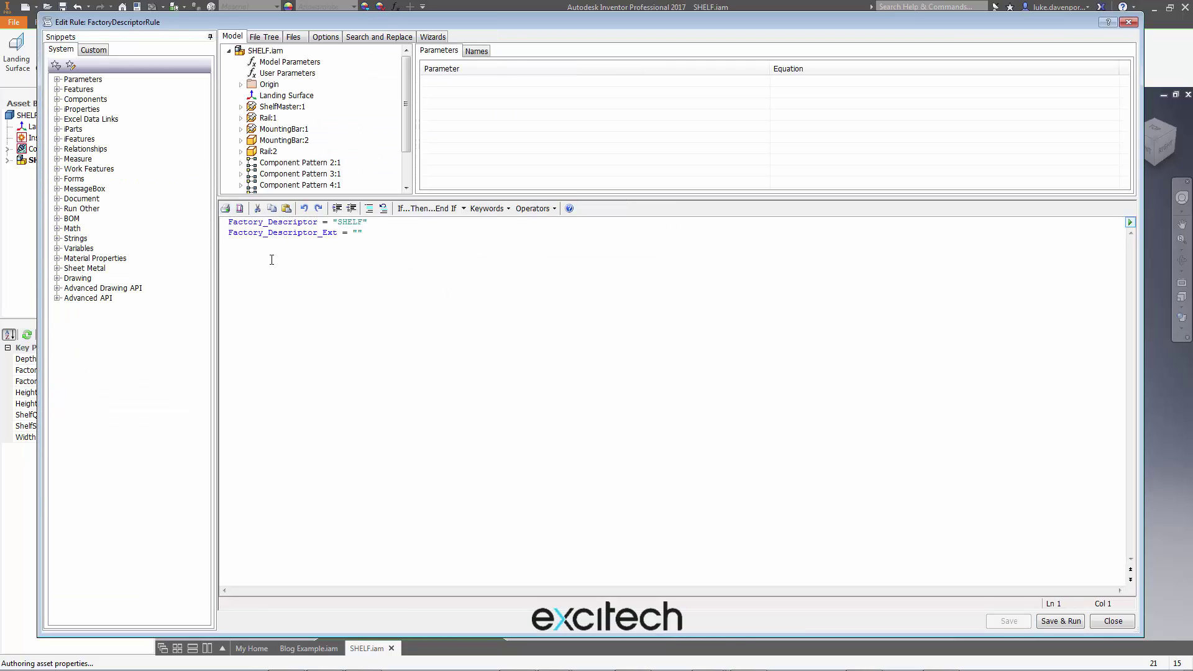
Change the Factory_Descriptor text in the rule to "SHELVING ", with an & following it
key("Return")
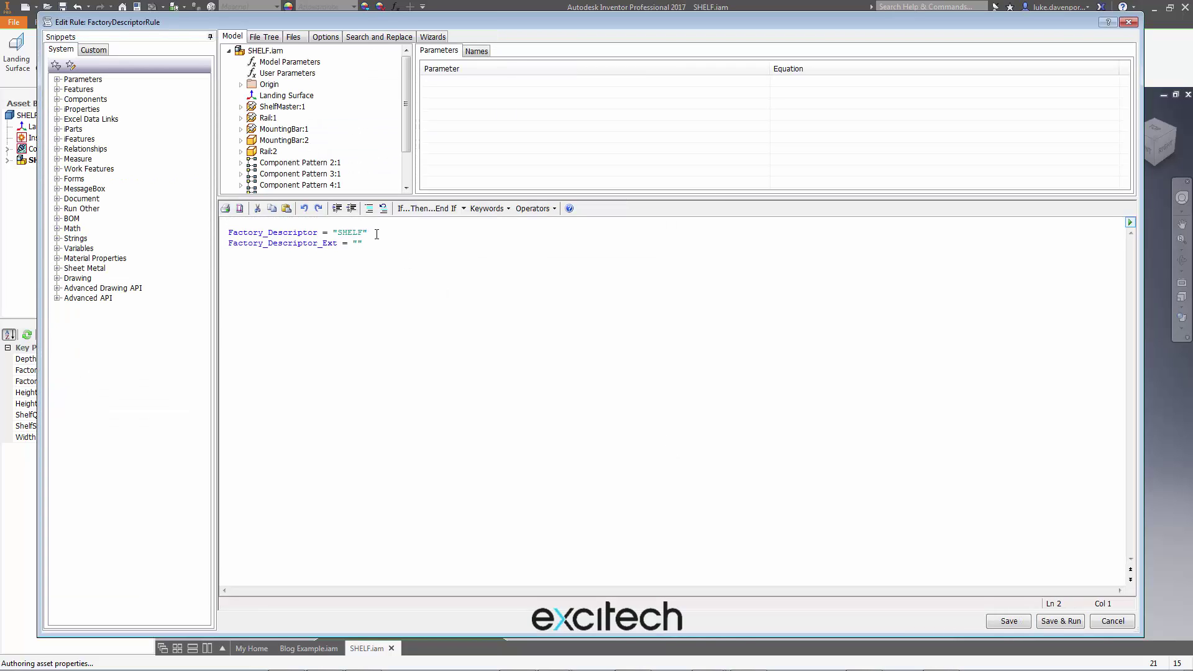
left_click(391, 244)
key("Up")
key("BackSpace")
key("BackSpace")
type("VING\"")
key("Left")
key("Left")
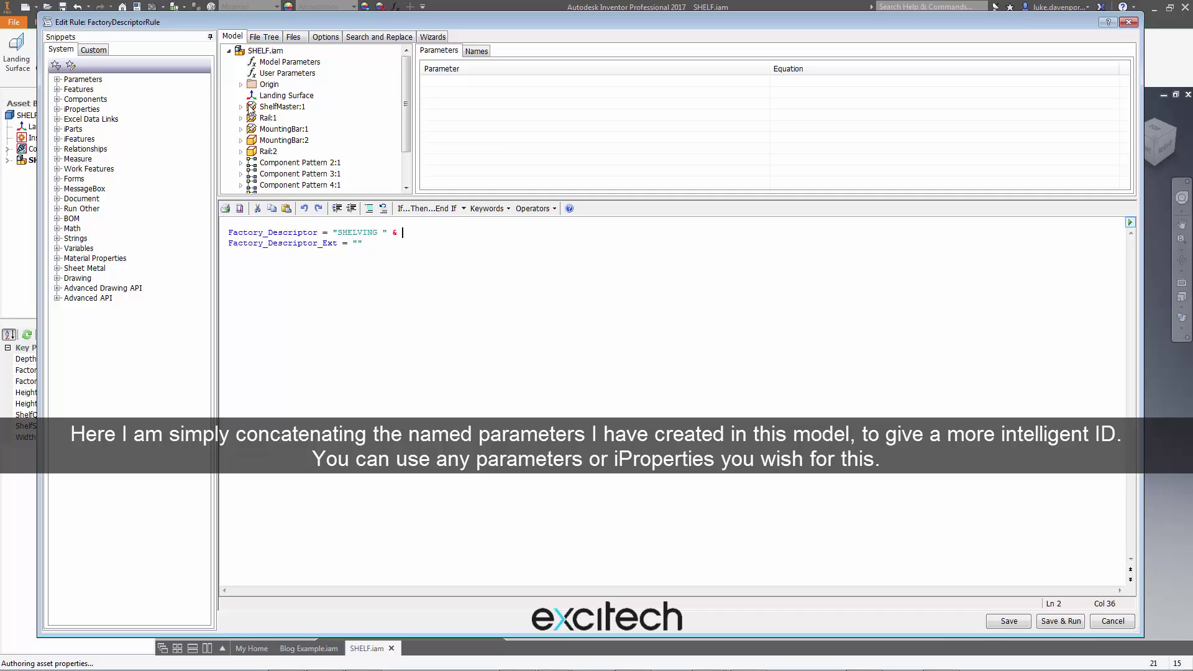
Complete the Factory_Descriptor expression as "SHELVING W" & Width & " D" & Depth & " H" & Height, and save and run the rule
left_click(287, 74)
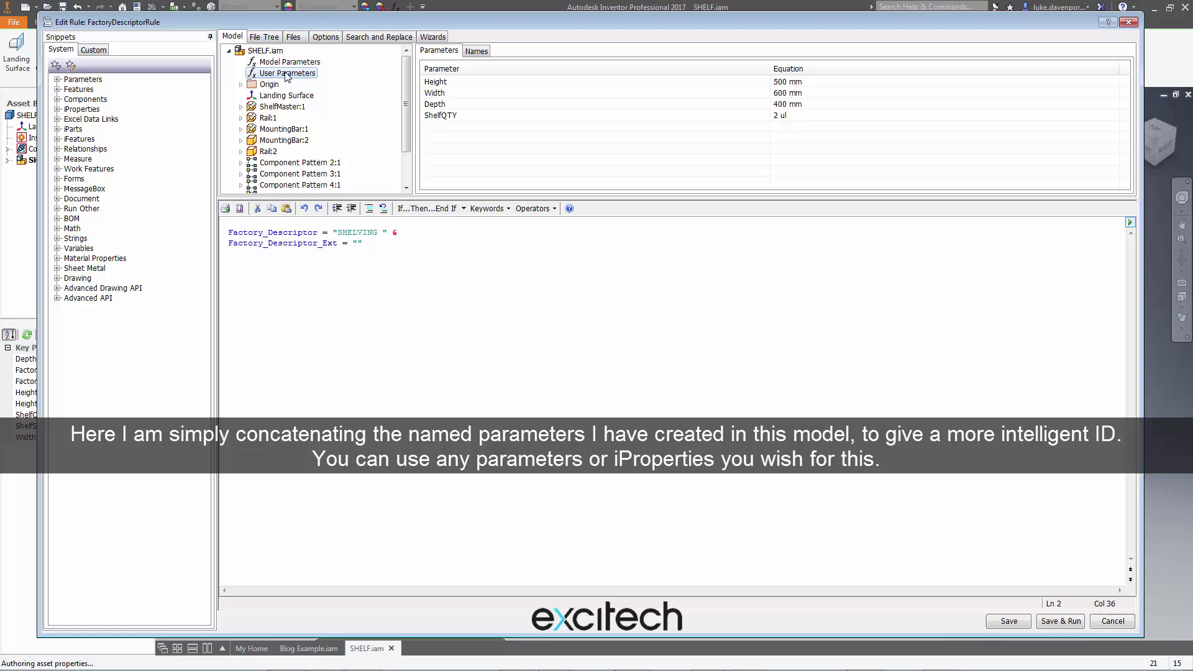
double_click(434, 93)
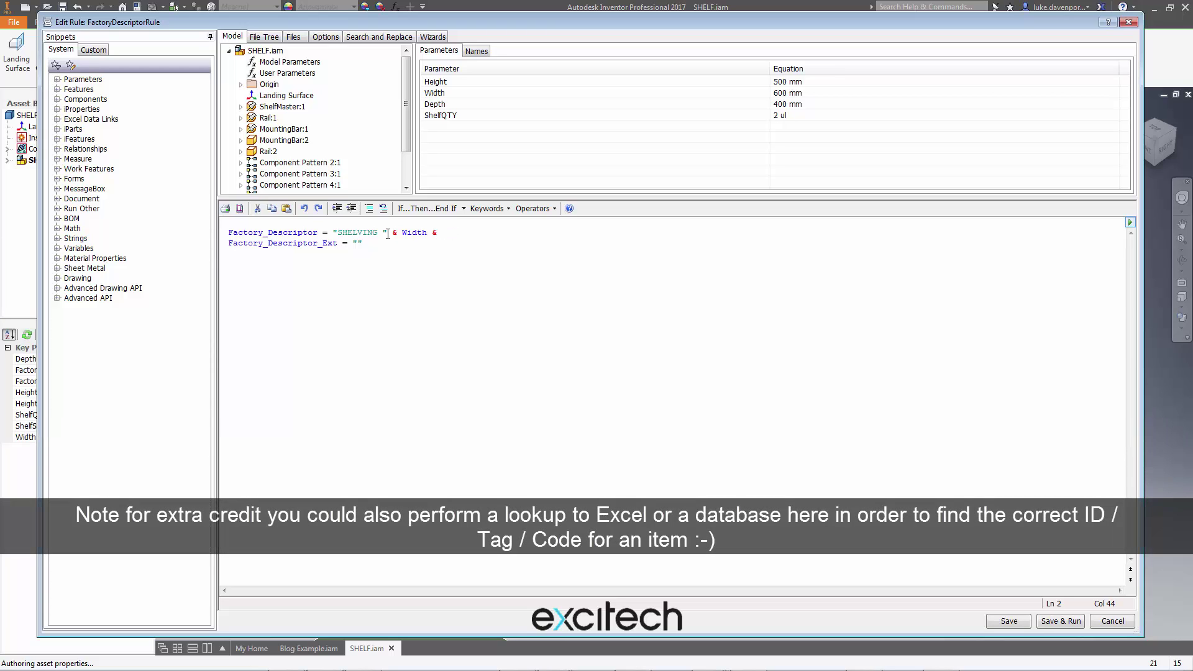
type("Depth & HeightW")
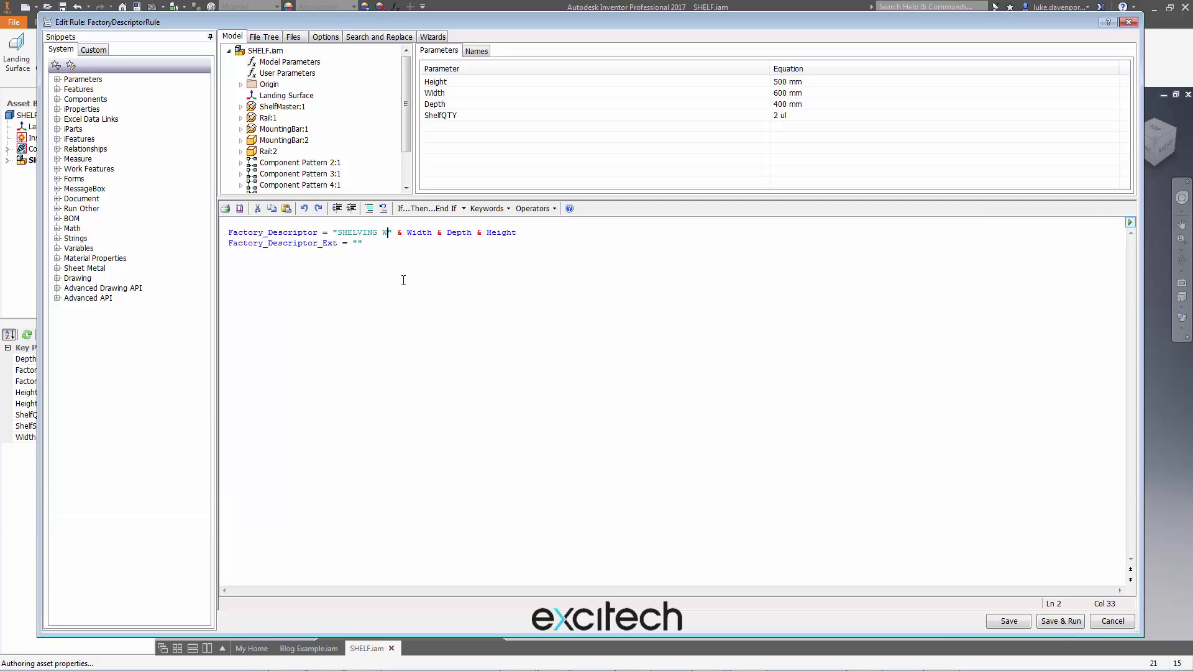
left_click(447, 233)
type("\" D\" & Depth & \" H\"")
left_click(605, 233)
left_click(1065, 621)
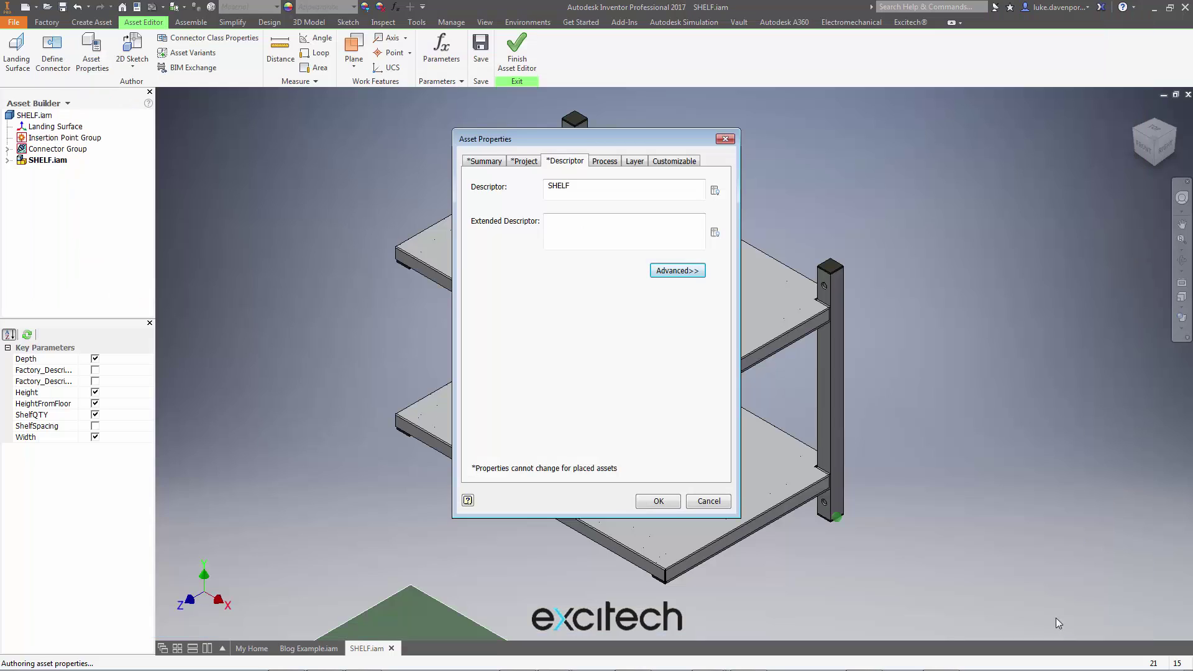
Set the Descriptor property to show in AutoCAD, apply the asset properties, and save the shelf as a Standard asset with 2D publishing
left_click(716, 190)
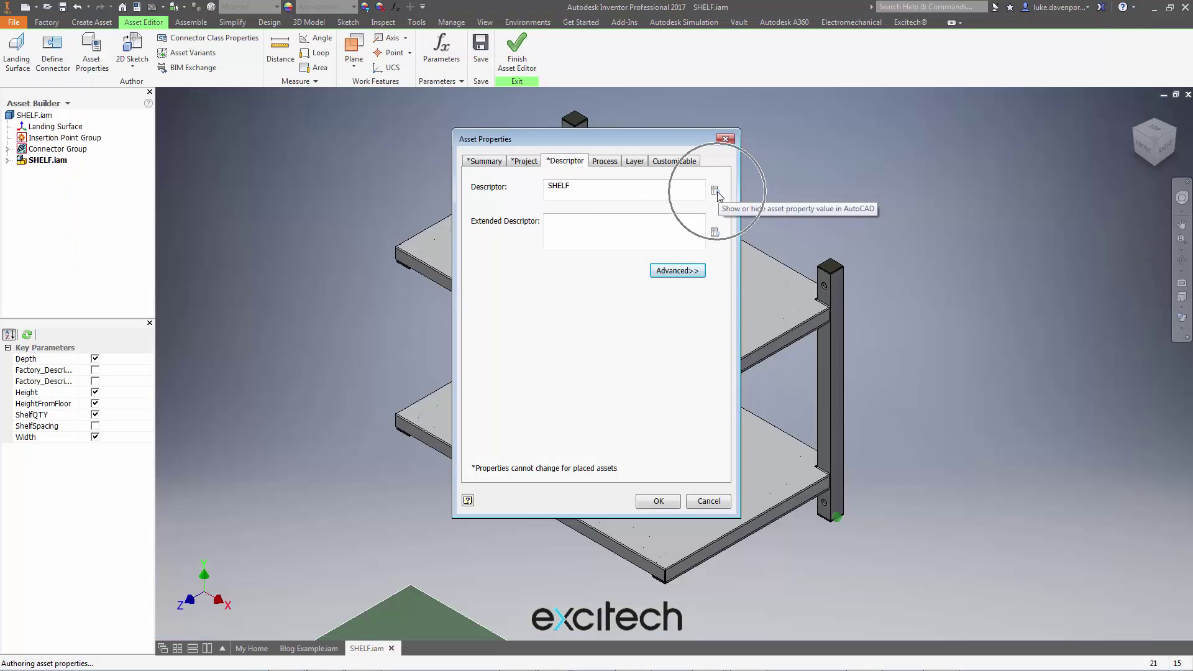
left_click(716, 233)
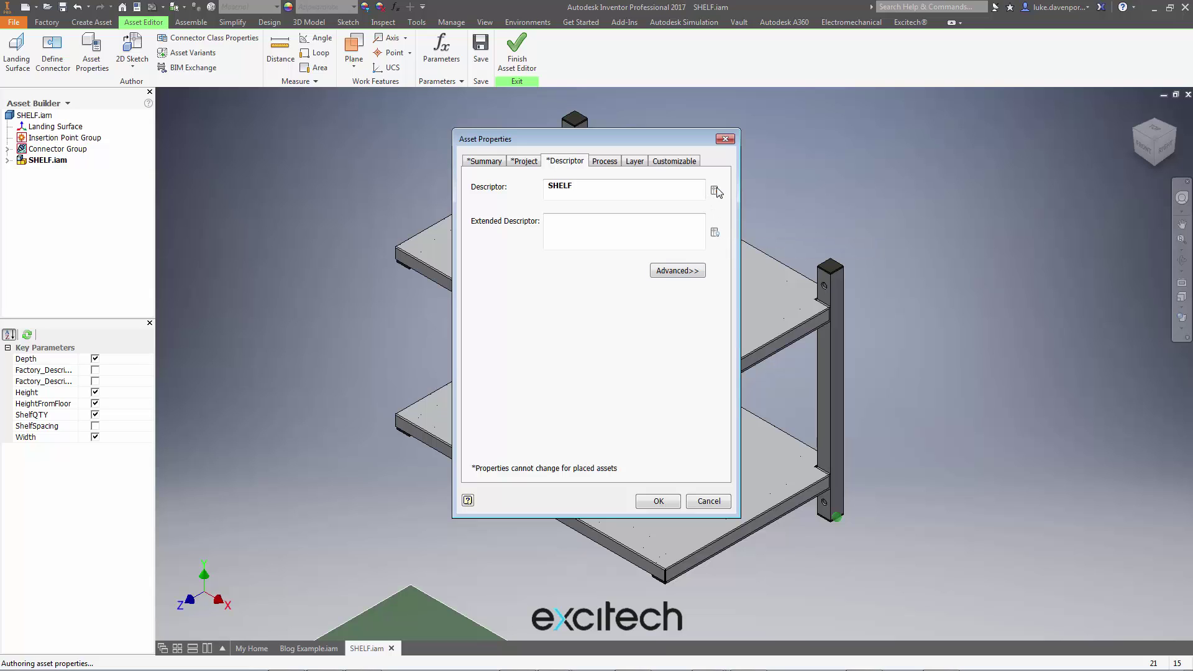
left_click(601, 190)
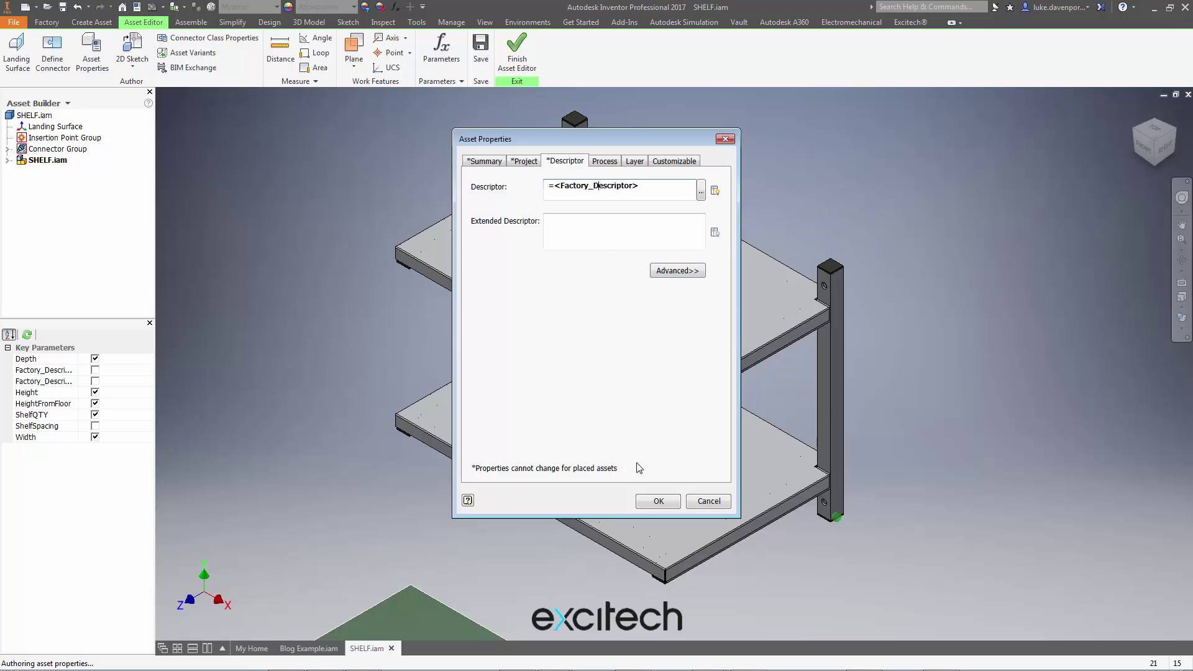
left_click(660, 501)
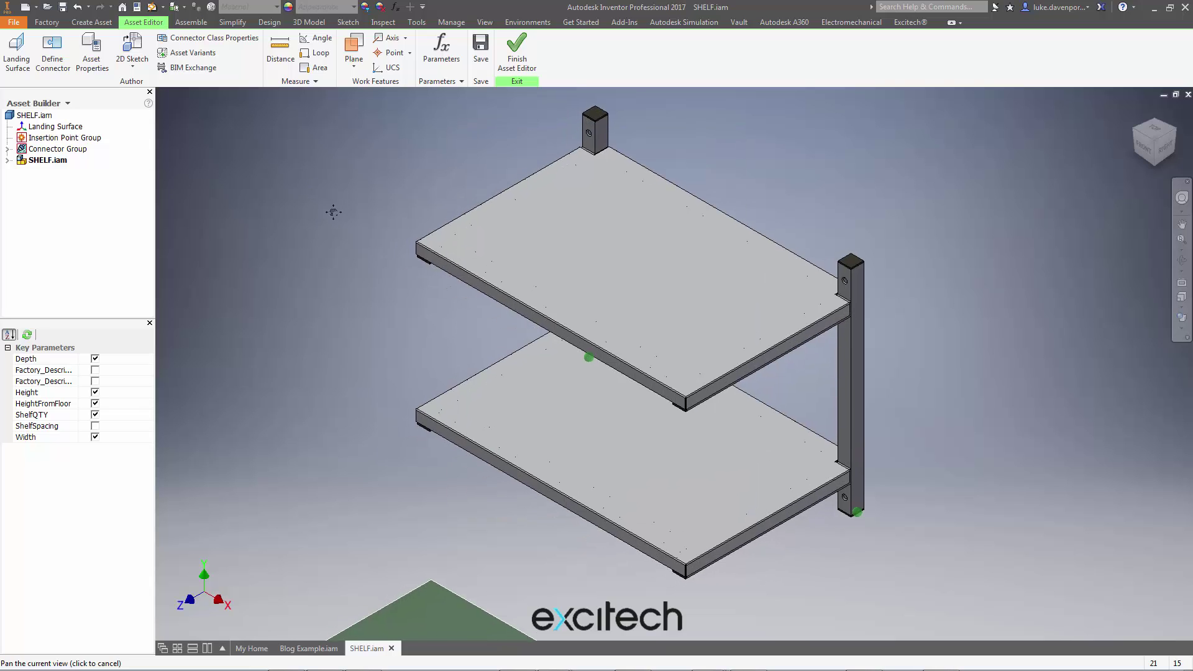
left_click(481, 50)
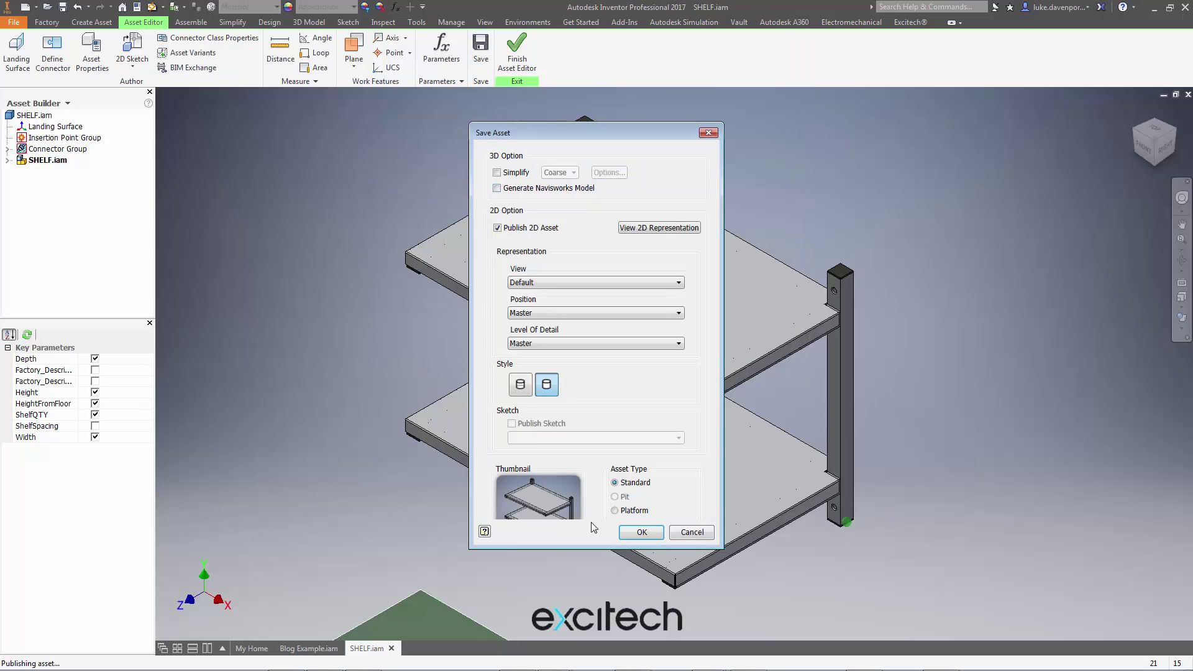
left_click(642, 533)
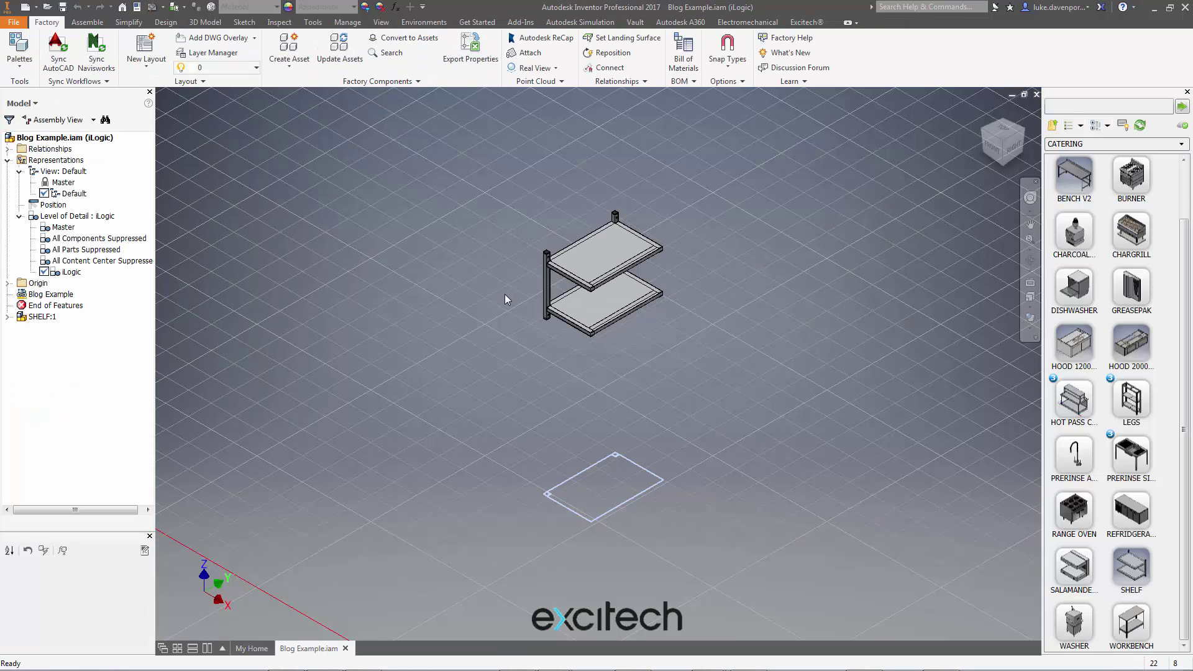
Refresh the asset library and update the placed SHELF asset, including assets in sub-layouts
middle_click_drag(505, 300, 380, 274)
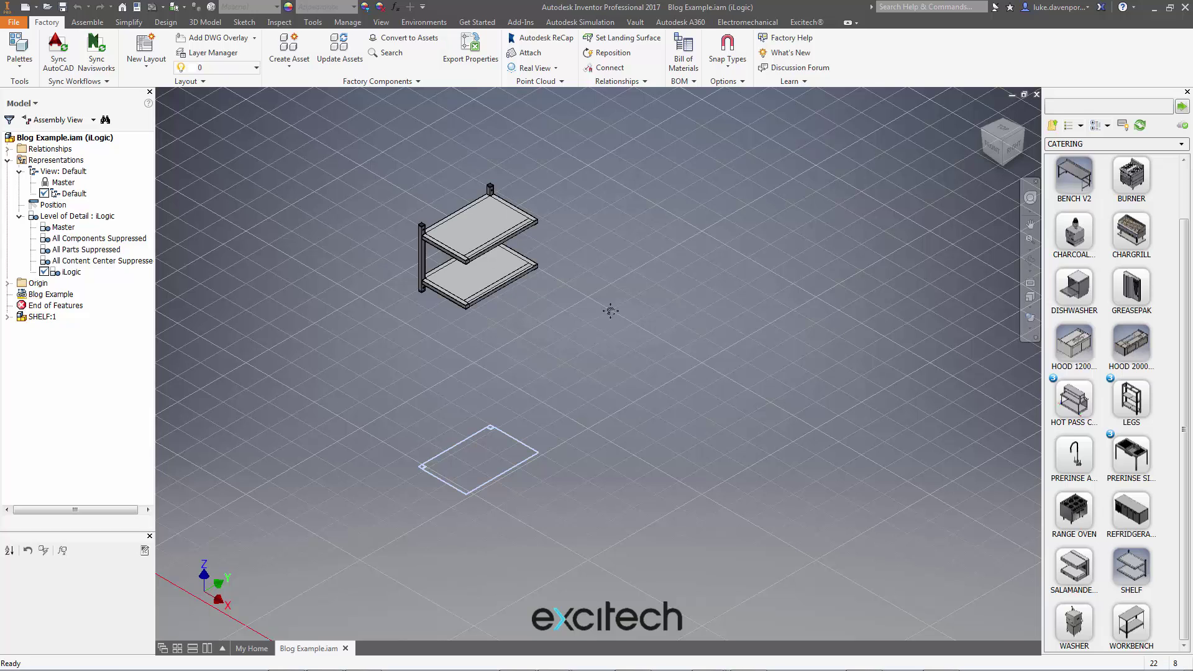
mouse_move(610, 311)
middle_mouse_down()
mouse_move(584, 318)
mouse_move(596, 320)
middle_mouse_up()
scroll(462, 482, "up", 3)
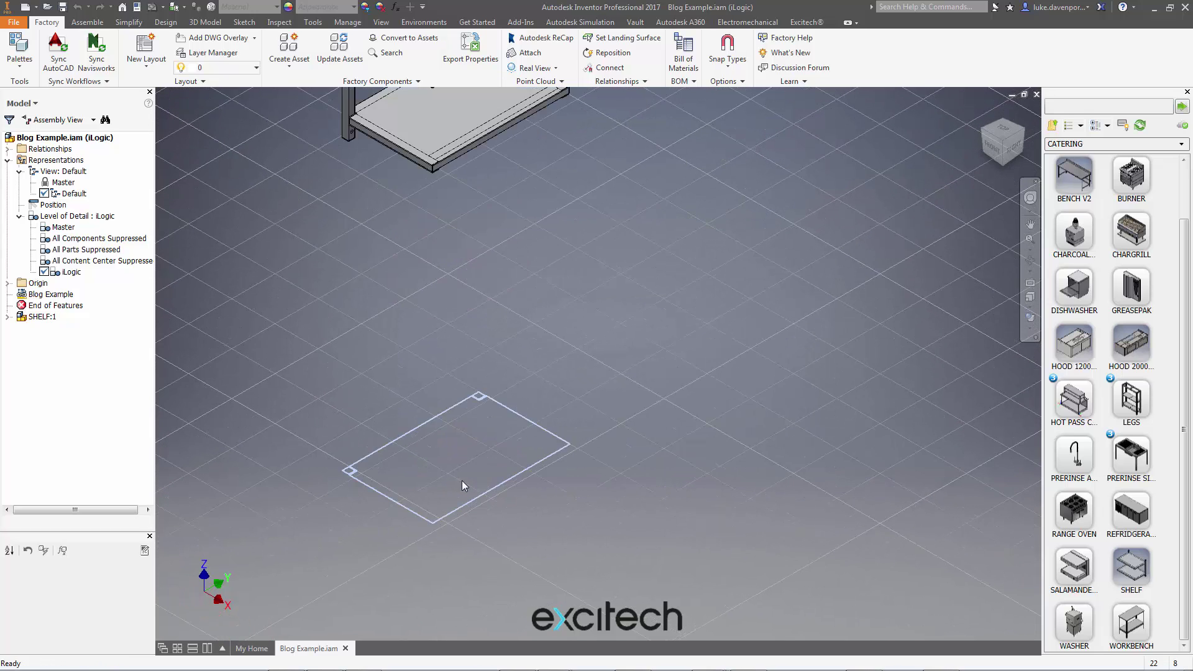
scroll(462, 486, "up", 3)
middle_click_drag(459, 476, 574, 434)
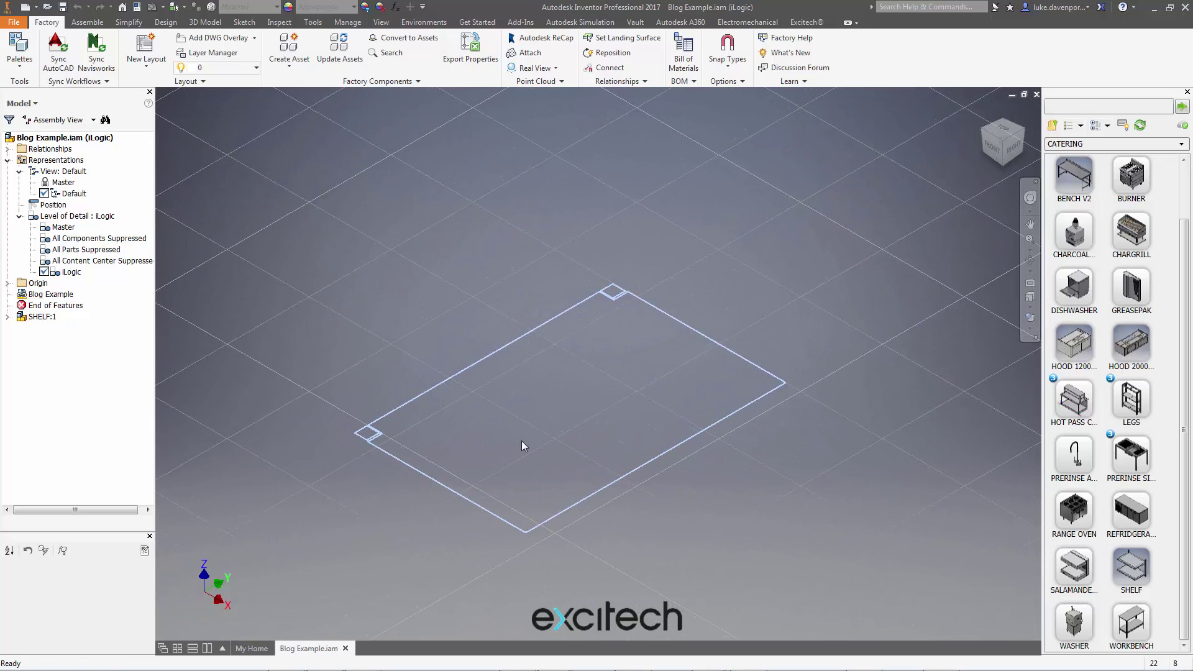
left_click(1135, 127)
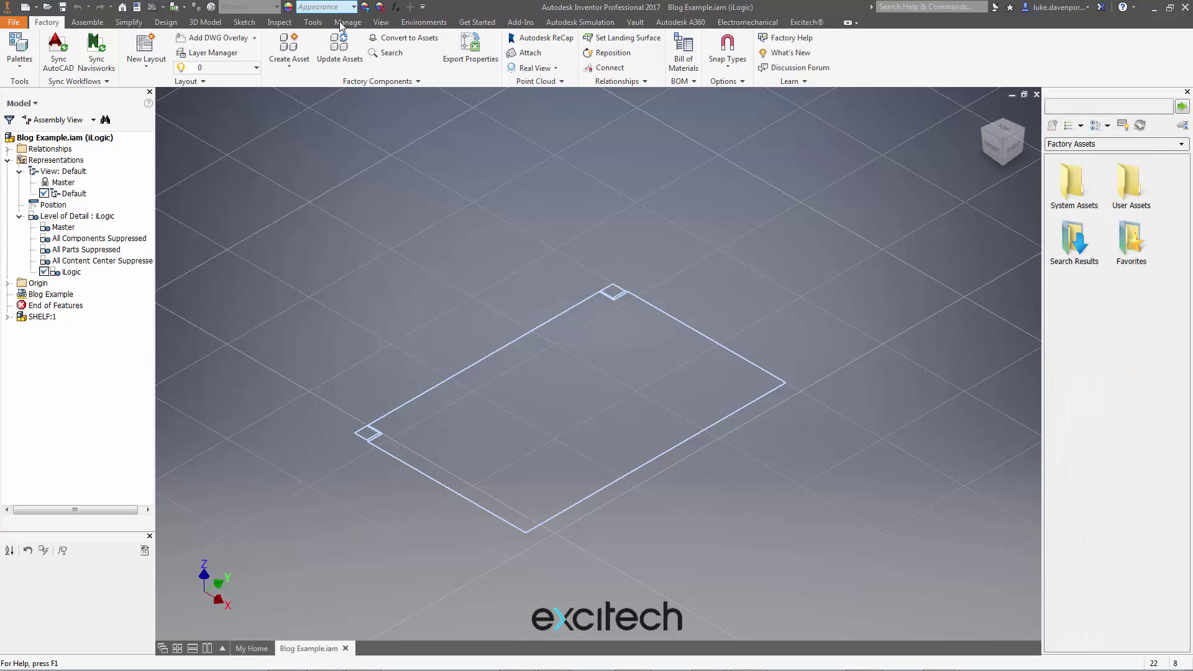
left_click(330, 55)
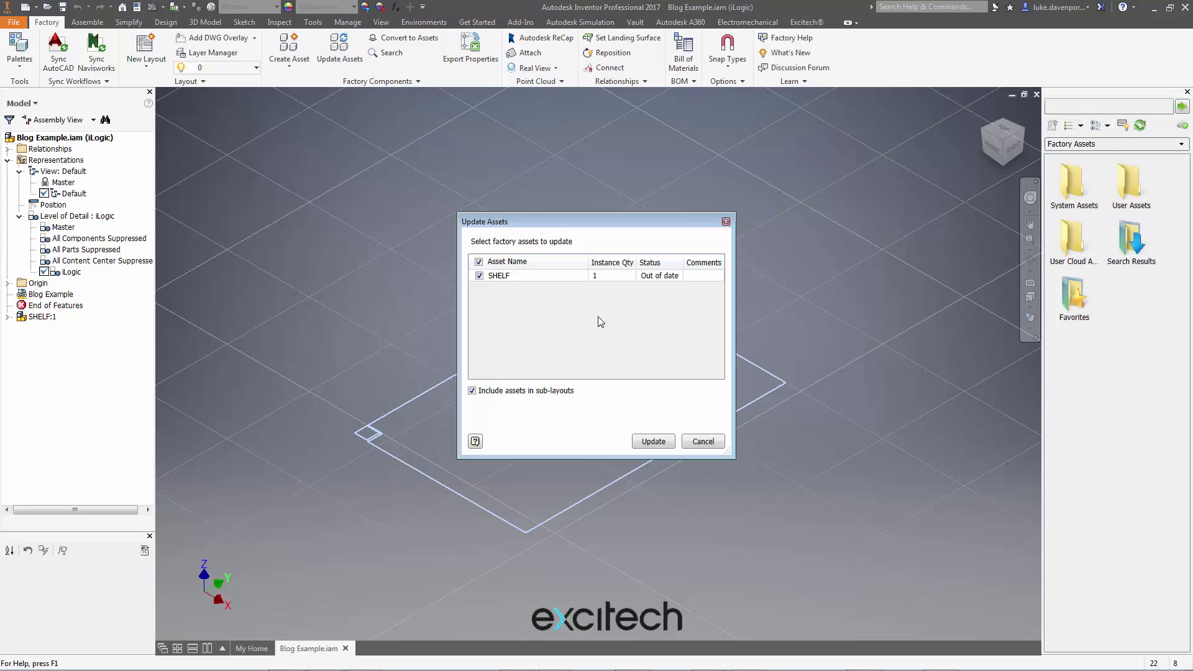
left_click(654, 442)
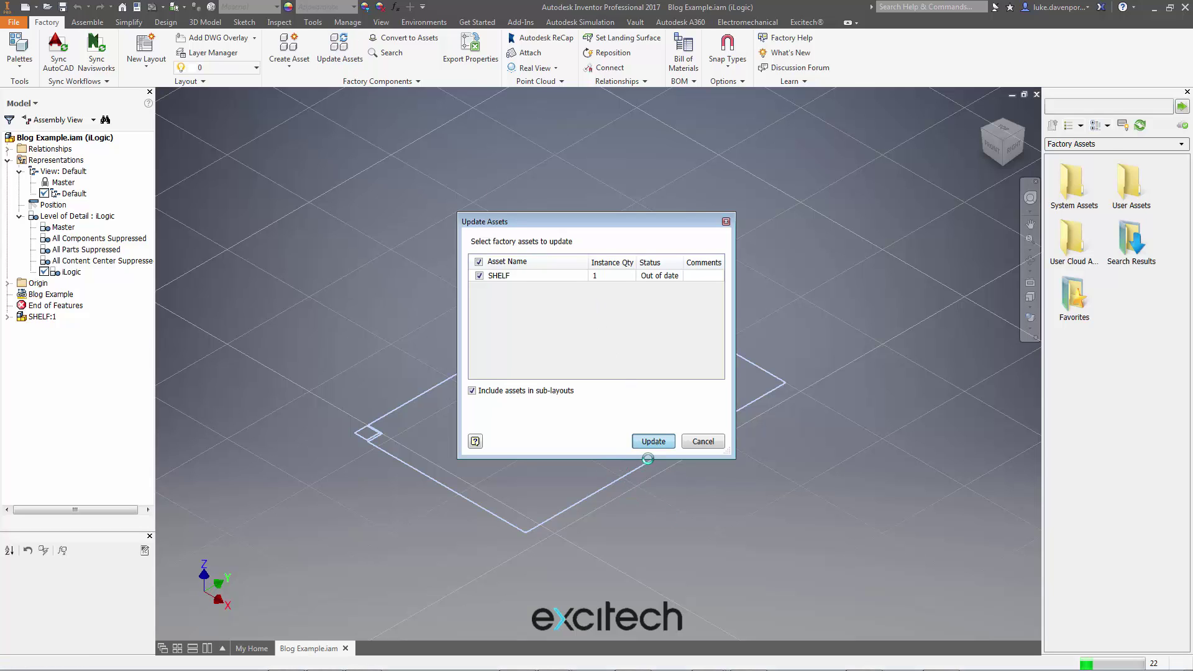
left_click(703, 443)
middle_click_drag(595, 426, 531, 406)
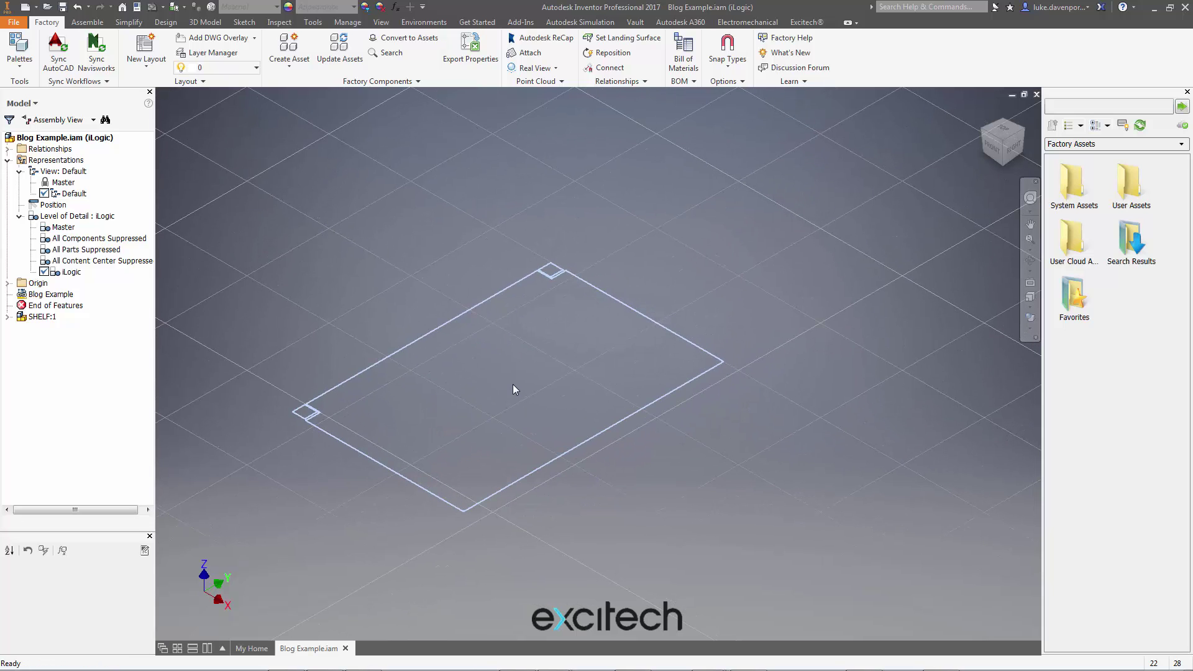
scroll(515, 381, "down", 5)
middle_click_drag(674, 395, 646, 450)
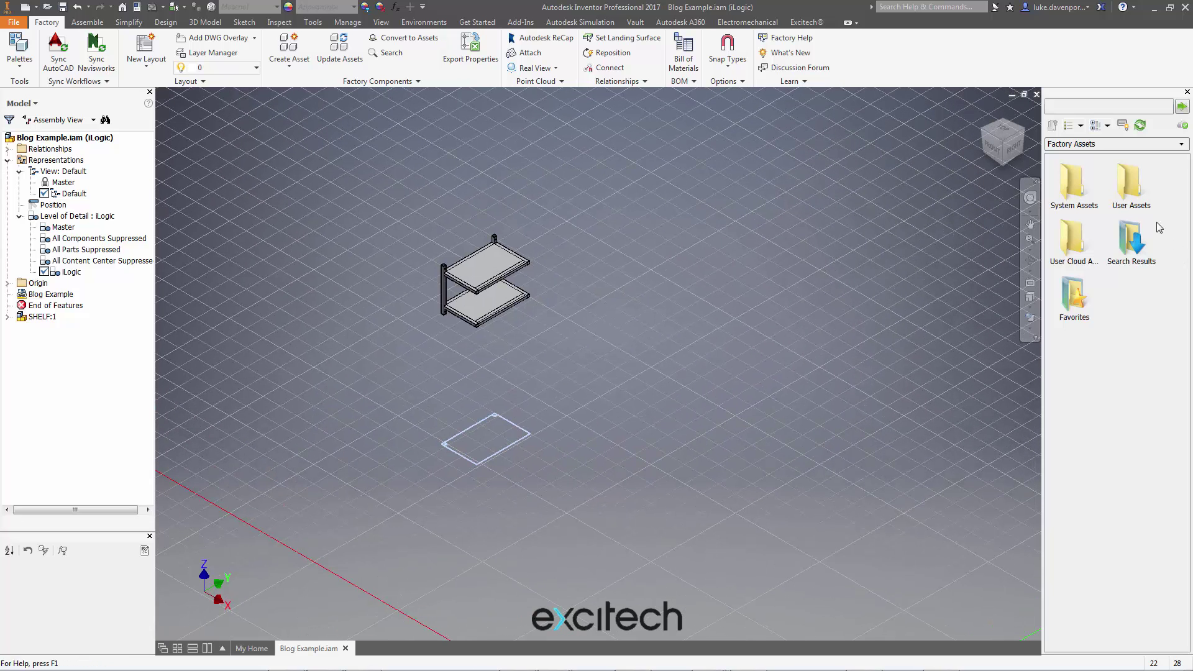
Place a second SHELF asset from the CATERING user assets beside the existing shelf at 0.00 deg rotation
double_click(1130, 186)
double_click(1087, 182)
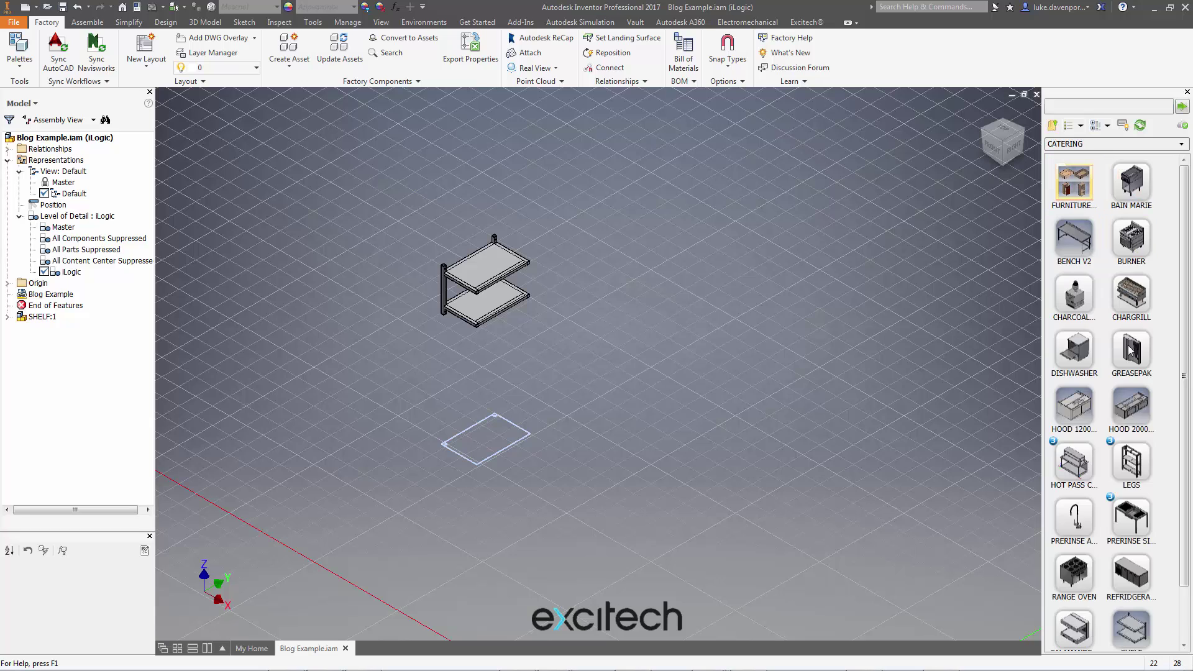
left_click_drag(1135, 635, 630, 300)
left_click(603, 438)
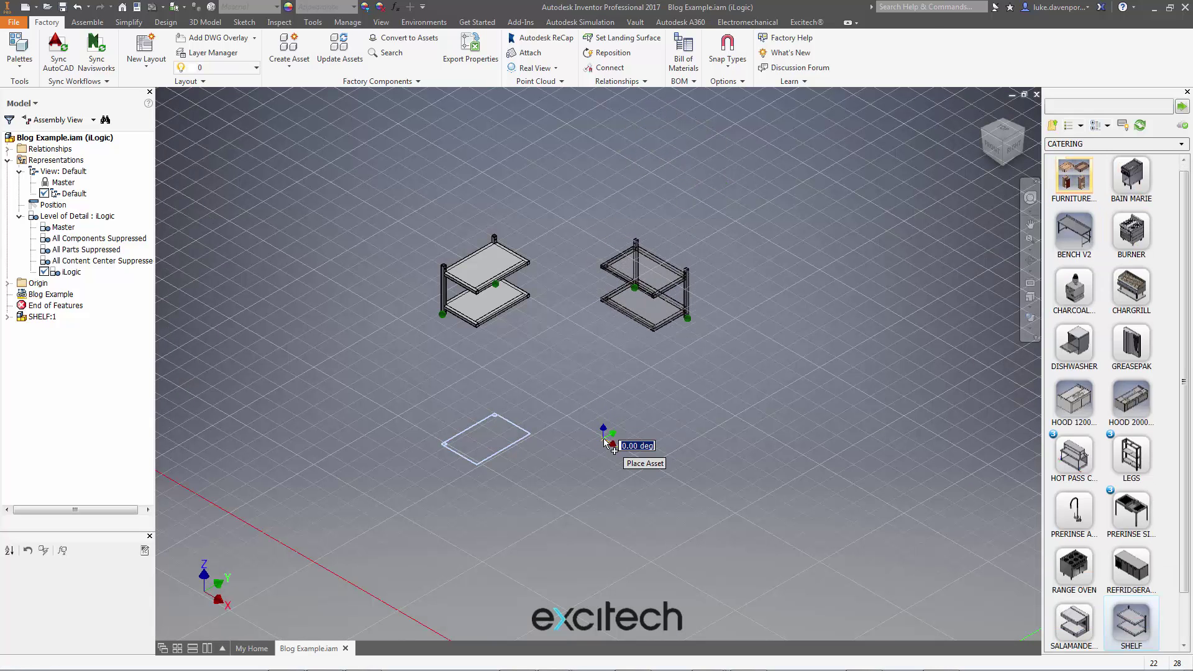
key("Return")
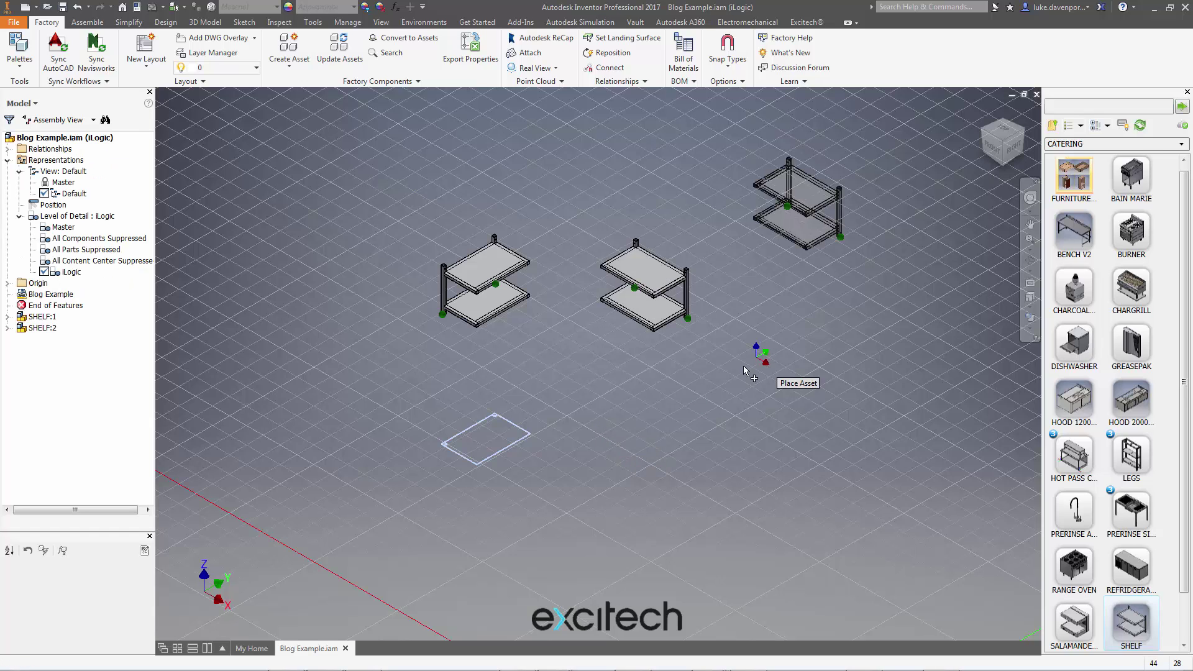
middle_click_drag(743, 365, 703, 400)
key("Escape")
Enlarge the factory properties area and set the second shelf's Width to 1300
left_click(640, 315)
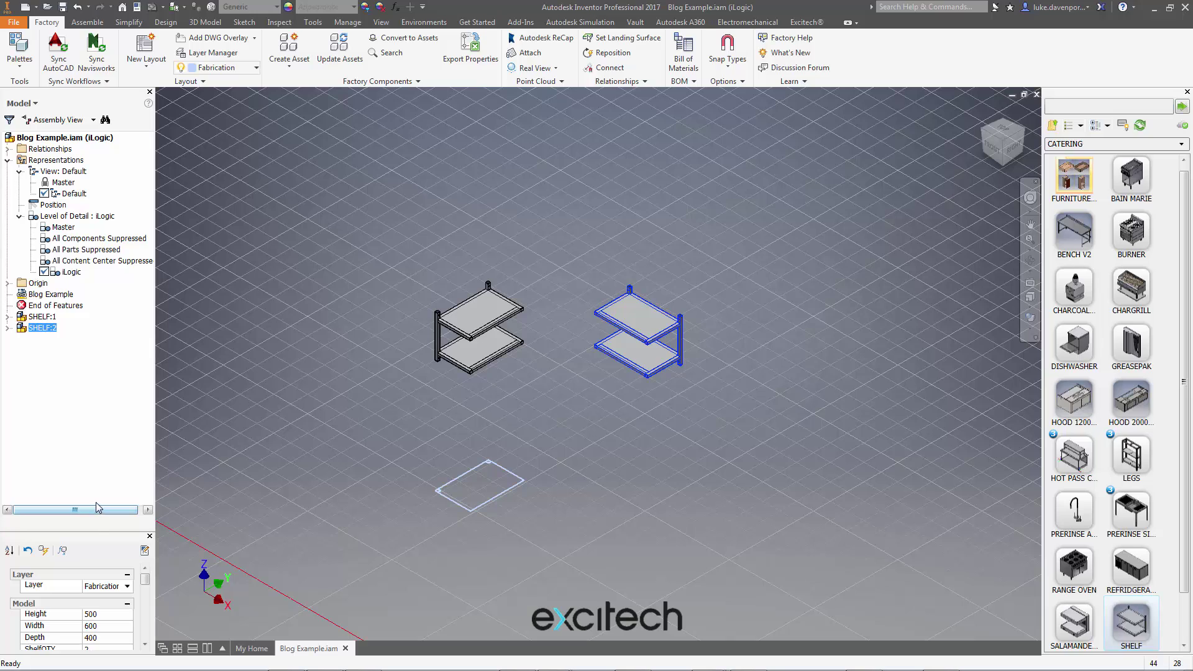
left_click_drag(91, 530, 95, 370)
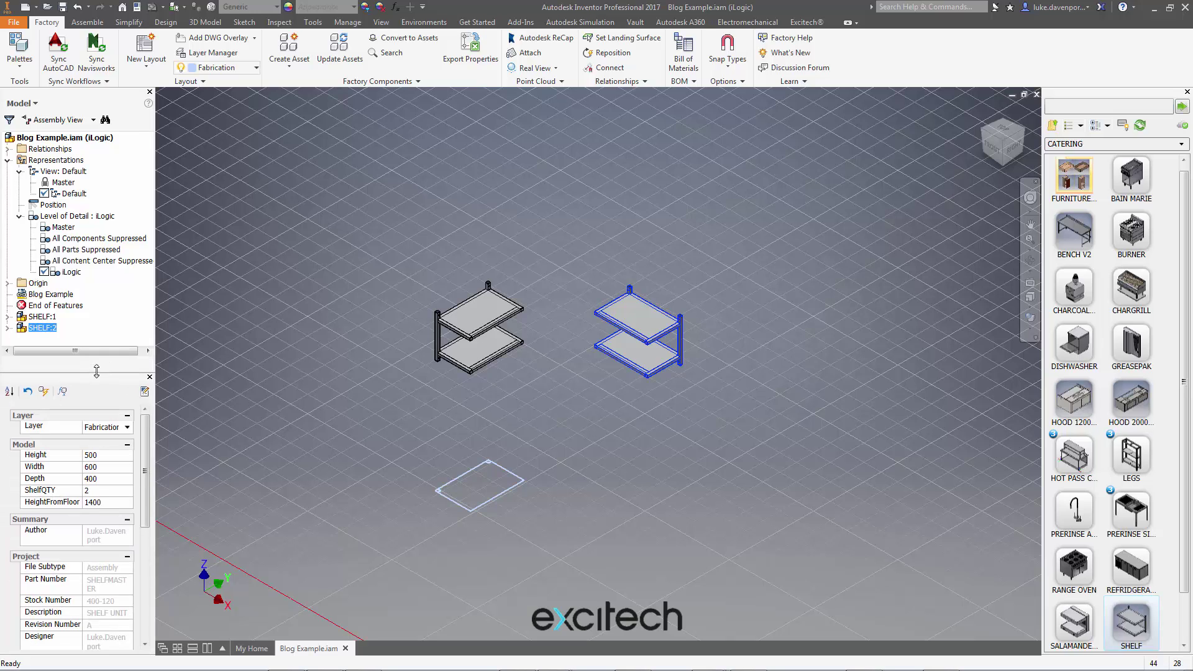
left_click(109, 463)
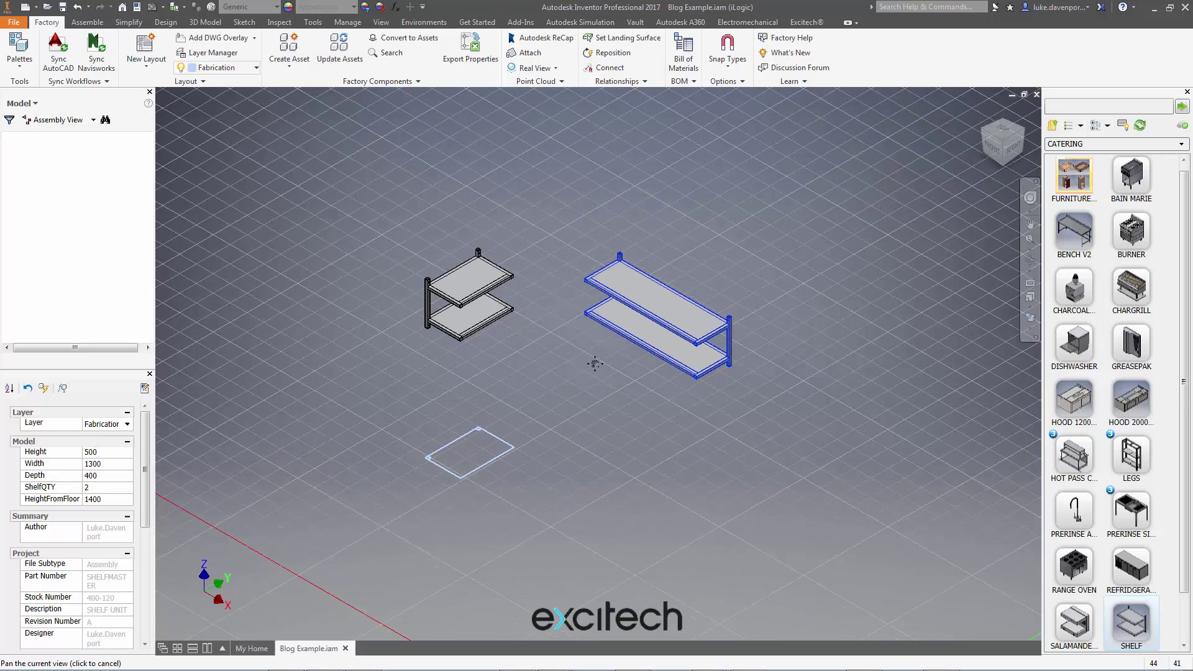
Sync the layout to AutoCAD, saving the assembly and its dependents, and decline opening the resulting drawing
left_click(62, 48)
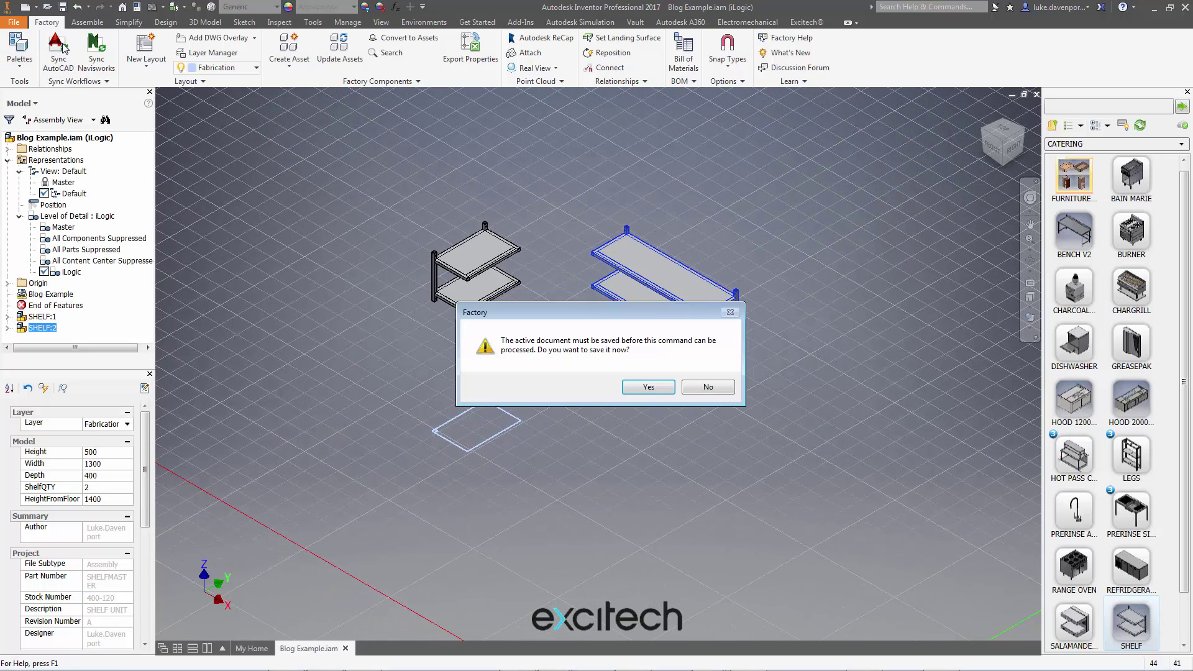
left_click(649, 387)
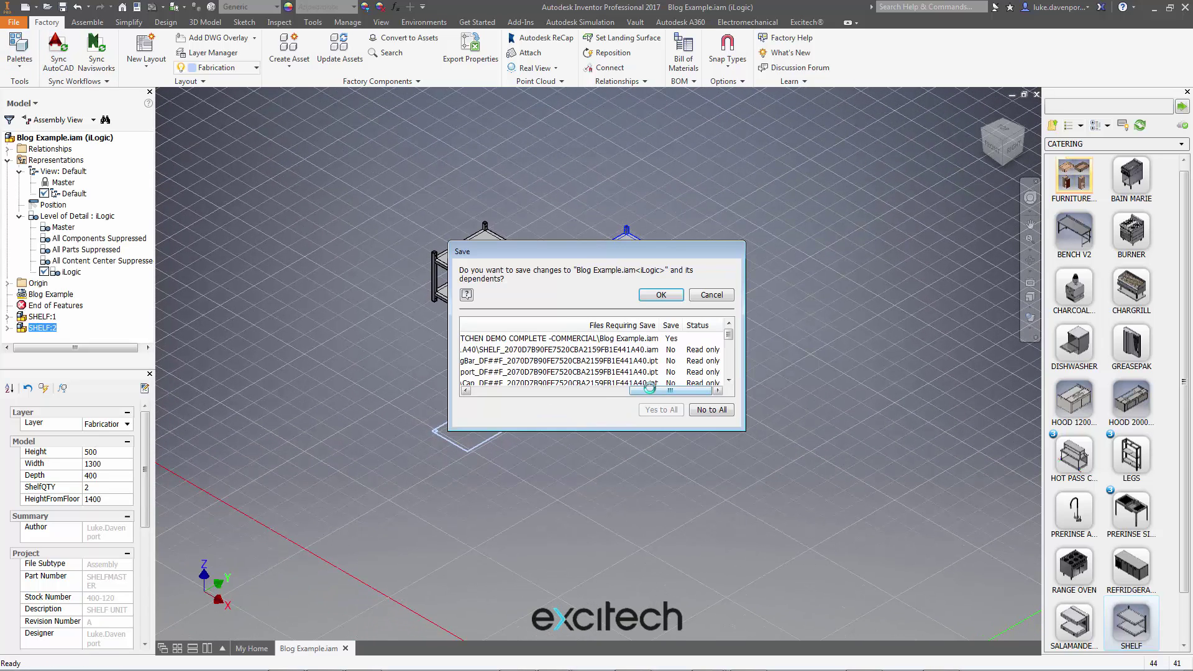
left_click(658, 296)
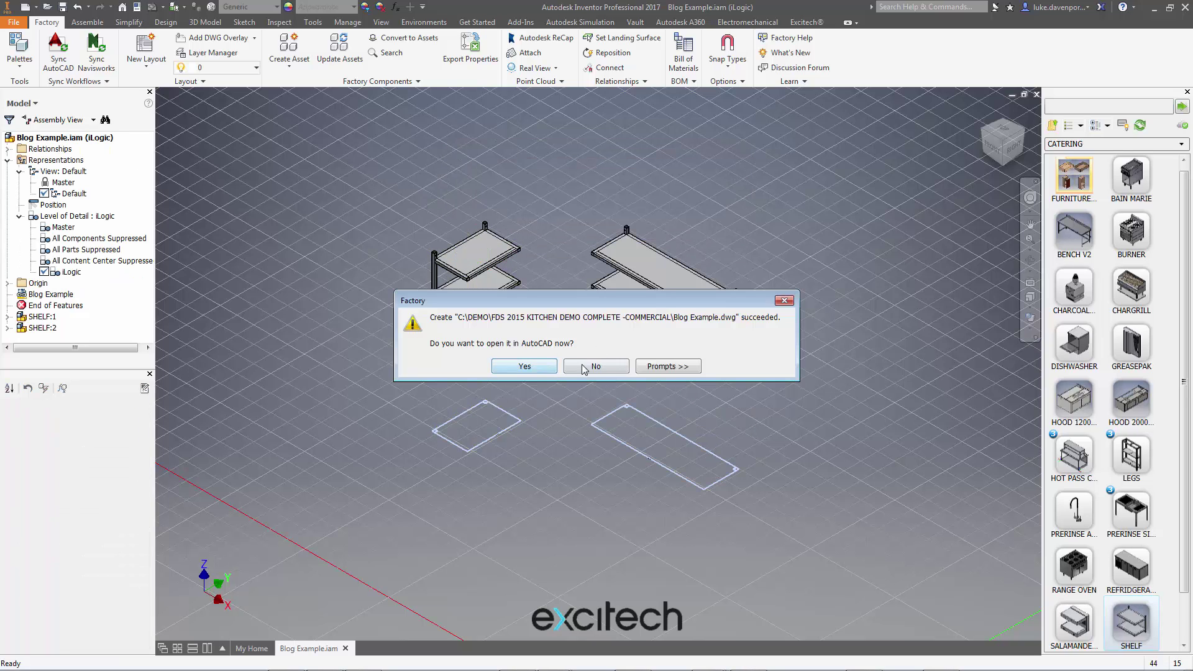
left_click(594, 367)
Examine the descriptor text beside the wider shelf's 2D footprint and compare both shelves in the layout
scroll(647, 457, "up", 6)
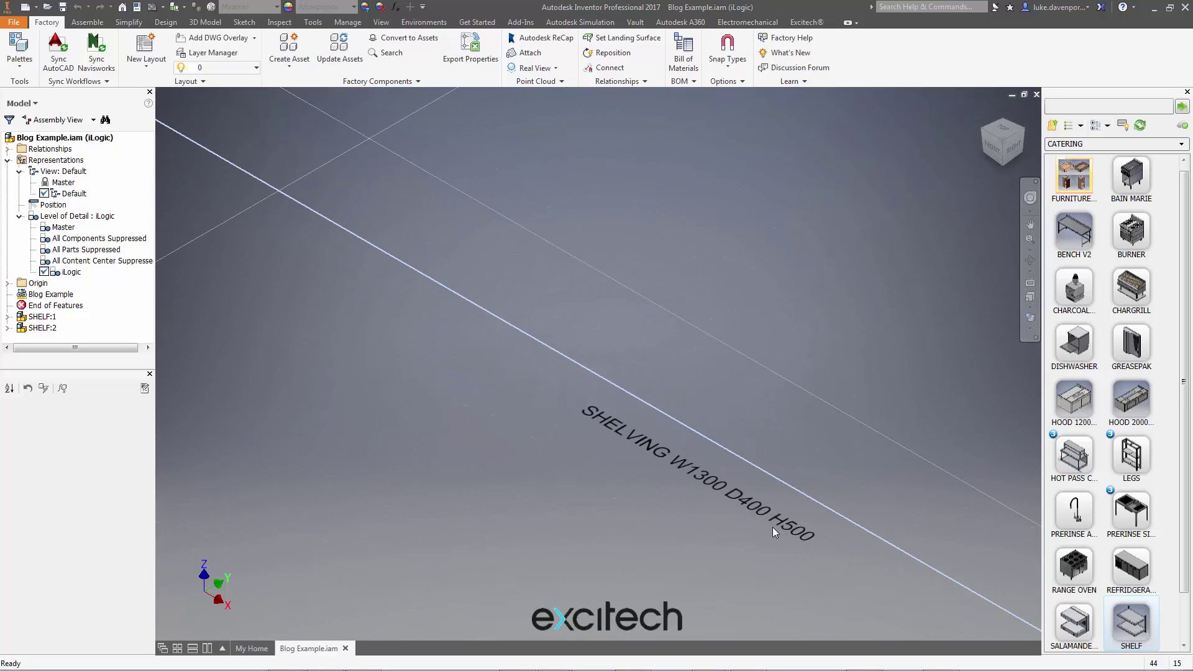
scroll(774, 531, "down", 3)
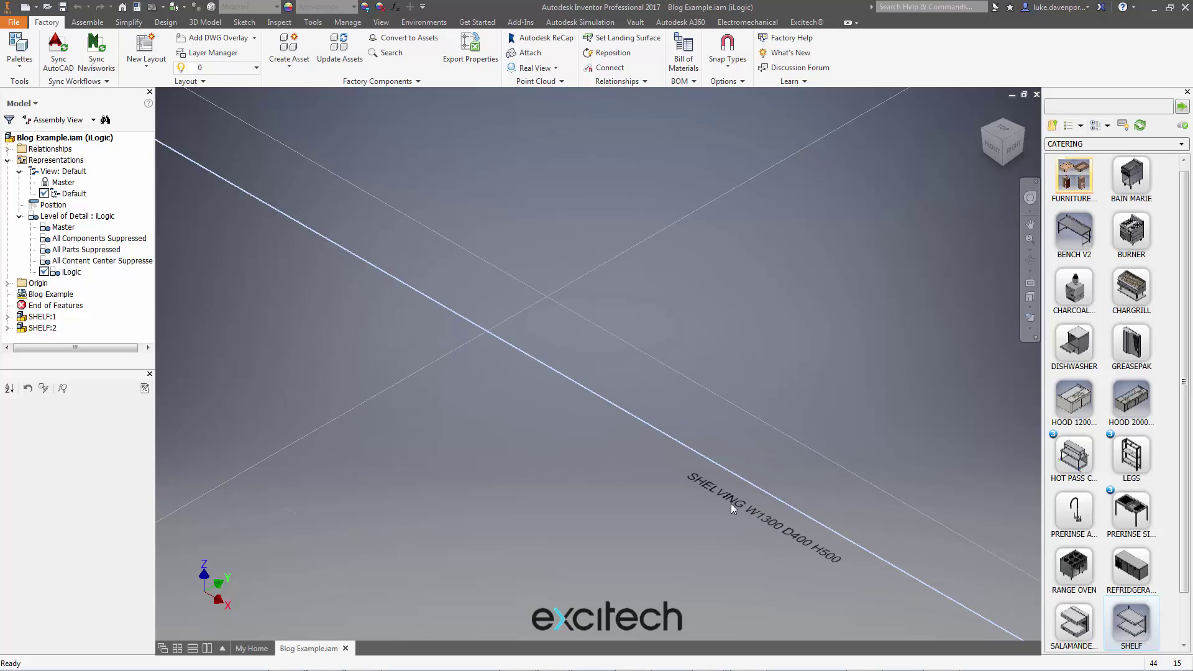
scroll(732, 505, "down", 4)
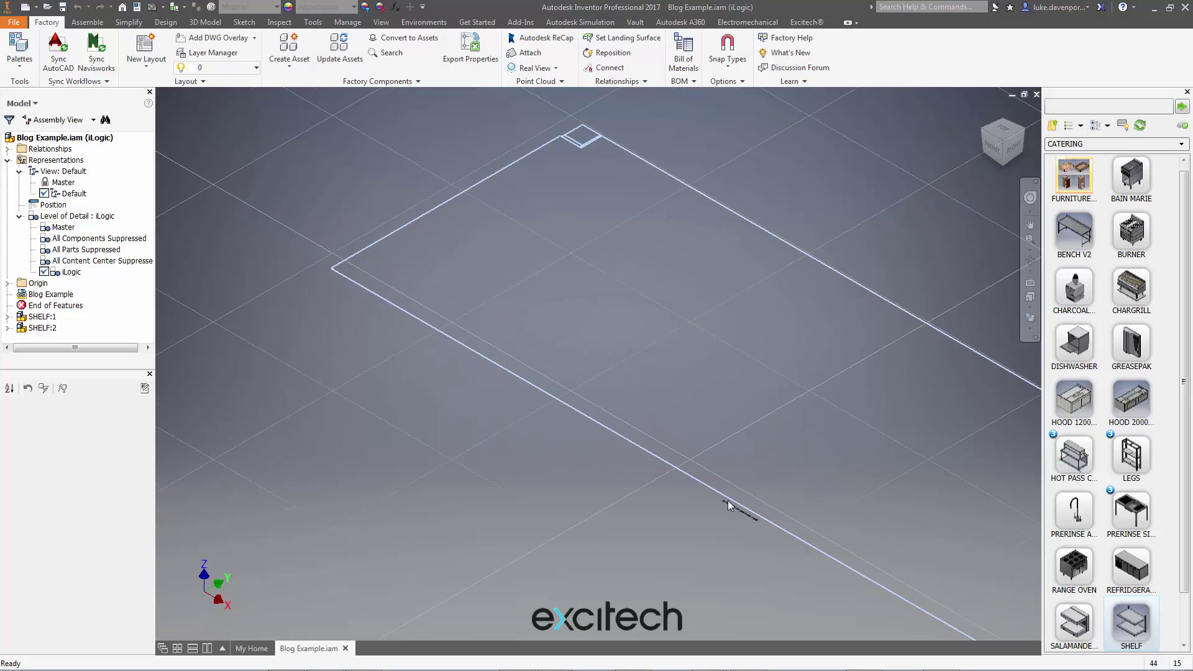
scroll(729, 505, "down", 4)
middle_click_drag(707, 536, 642, 510)
scroll(642, 507, "down", 2)
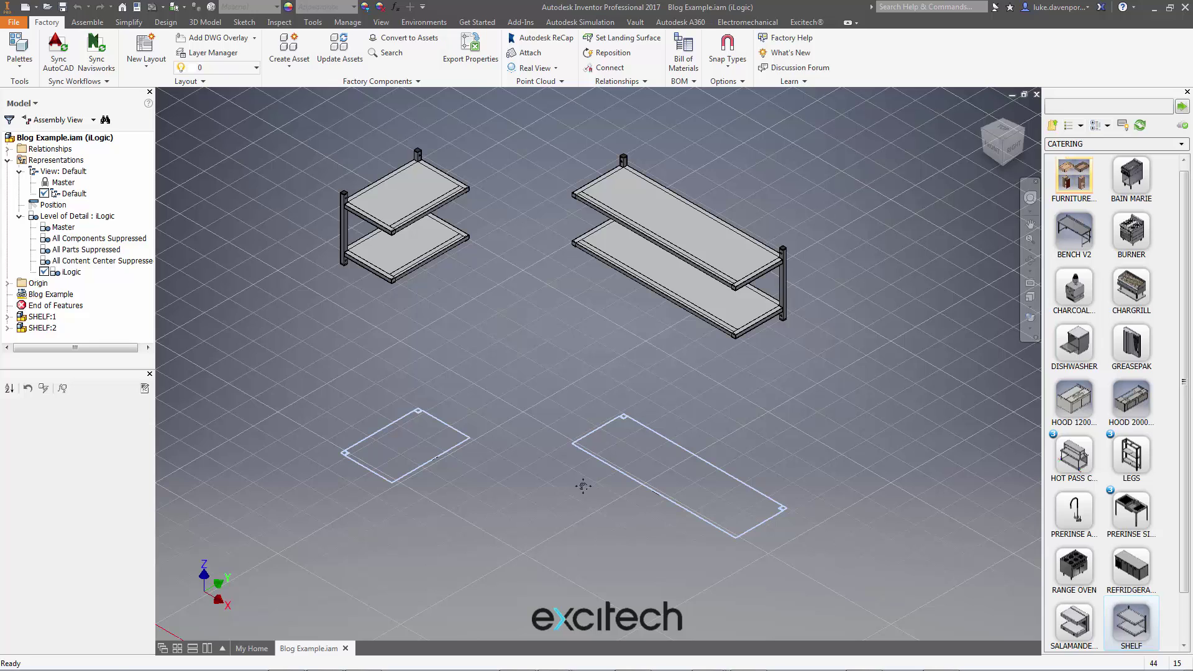
middle_click_drag(583, 486, 629, 485)
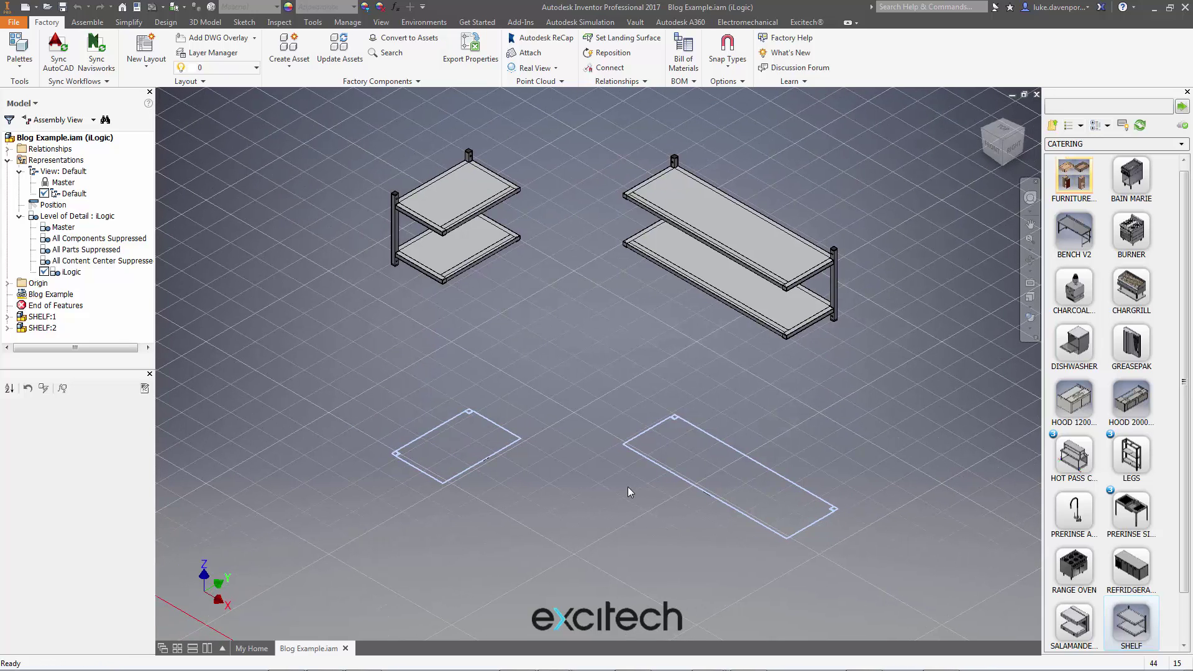
middle_click_drag(572, 428, 544, 415)
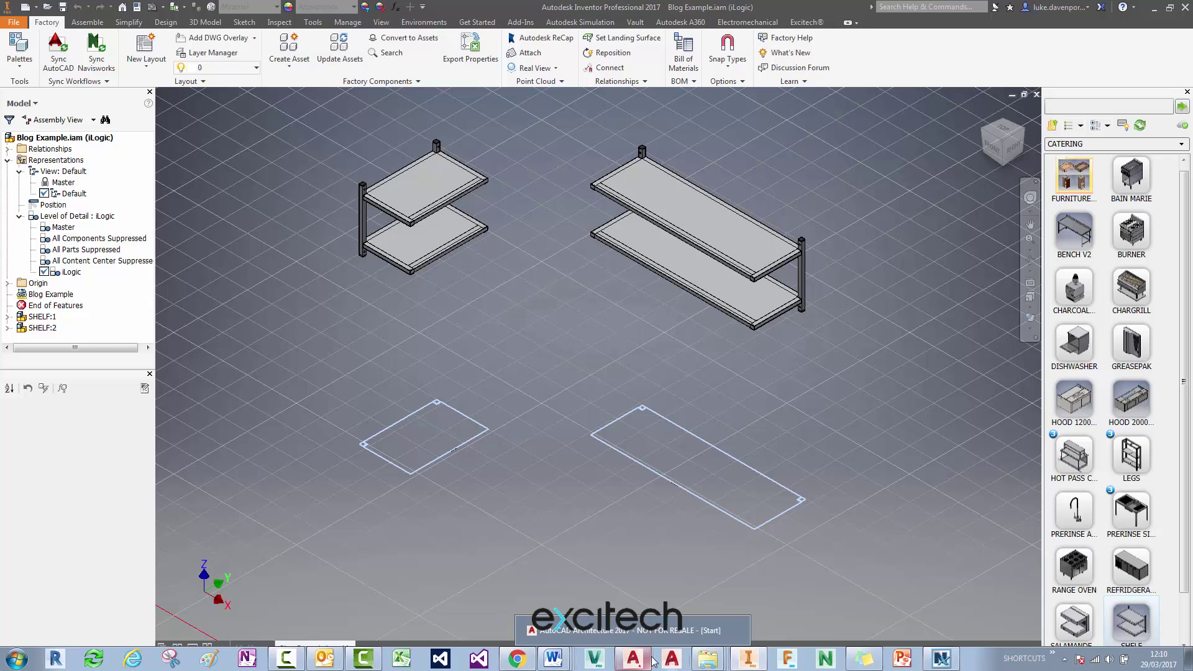
middle_click_drag(541, 330, 554, 343)
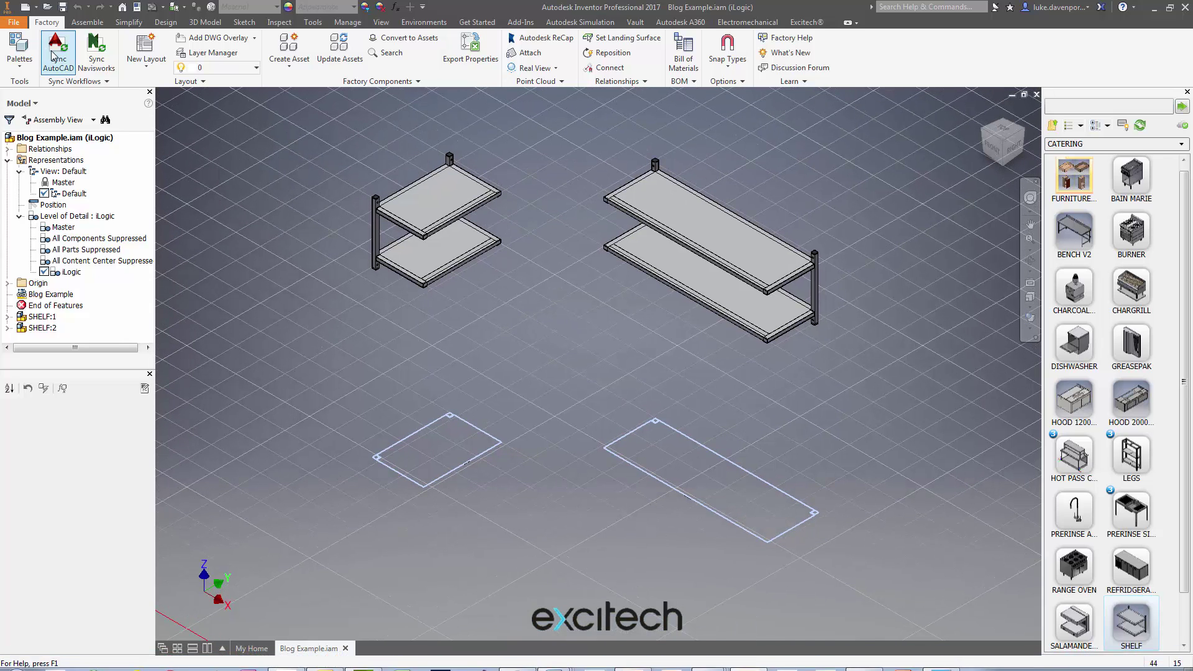
Sync the layout to AutoCAD again, open Blog Example.dwg there, and inspect the descriptor text on both shelf footprints
left_click(58, 51)
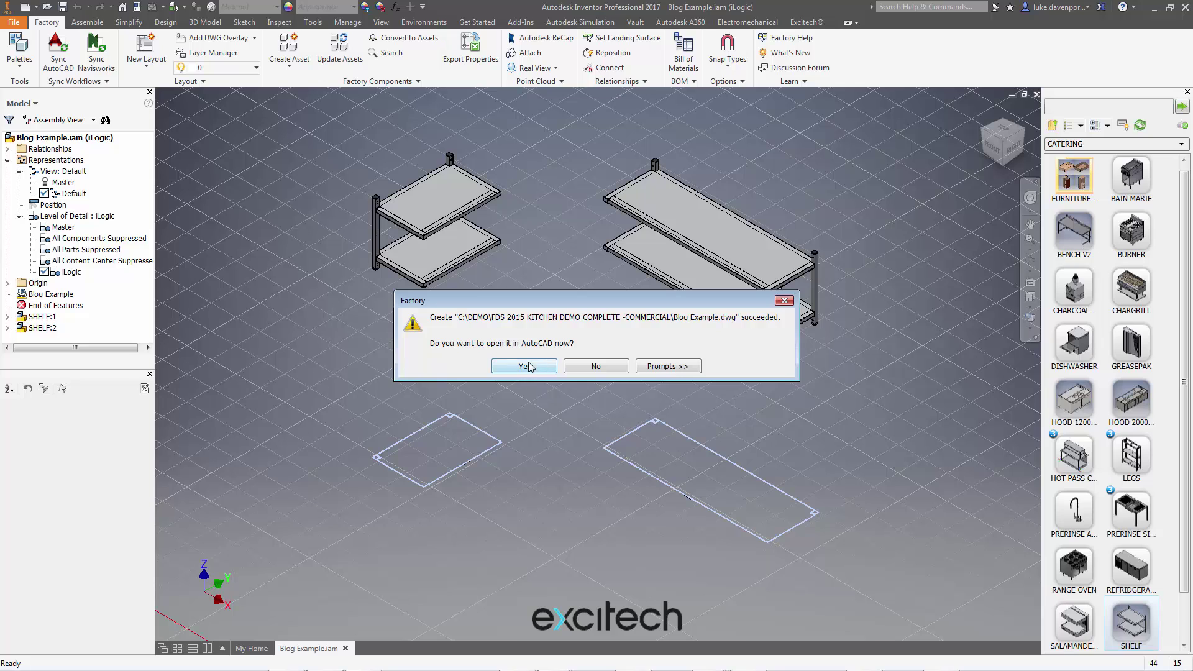
left_click(525, 367)
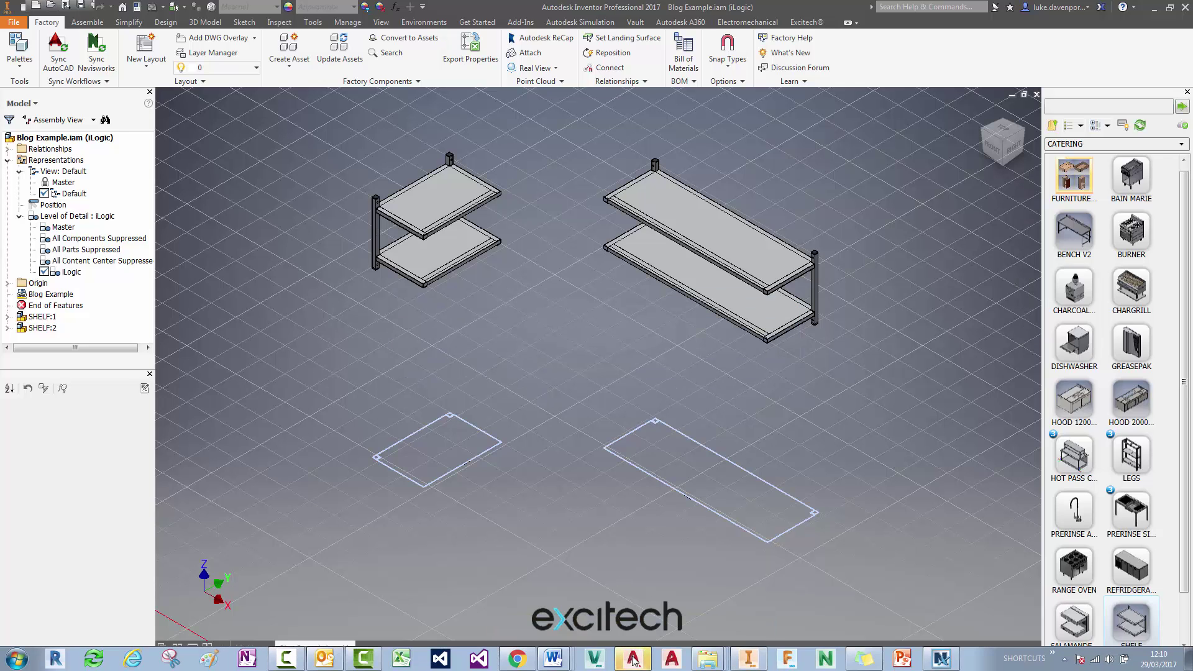
scroll(600, 381, "up", 10)
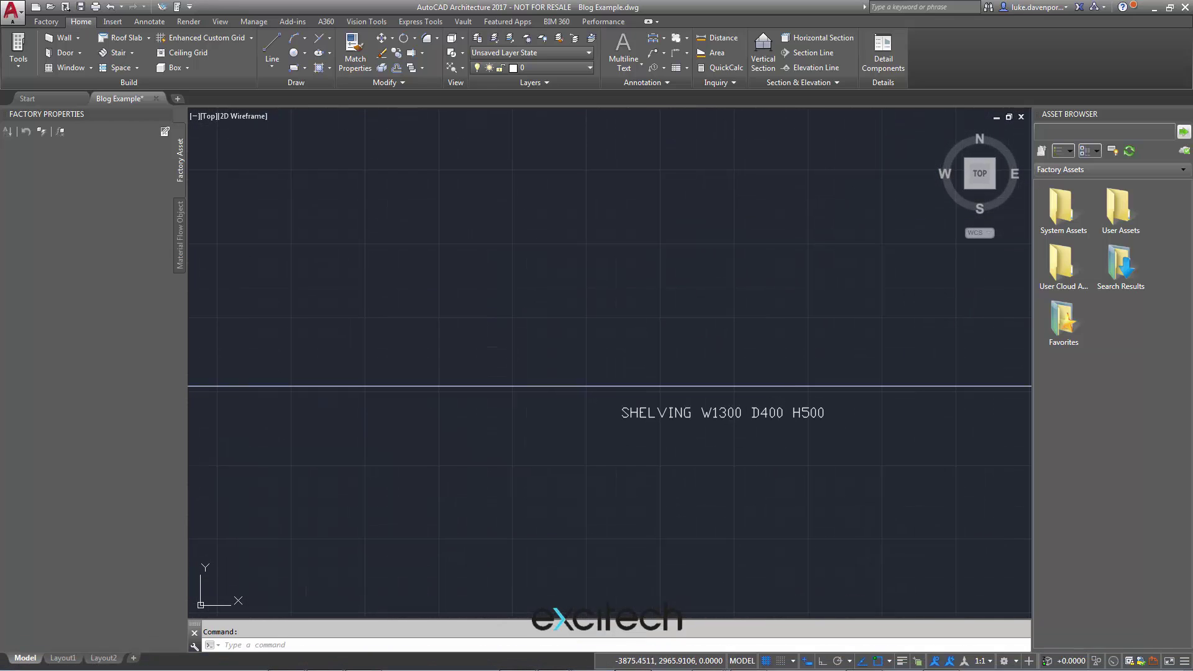
scroll(618, 501, "down", 5)
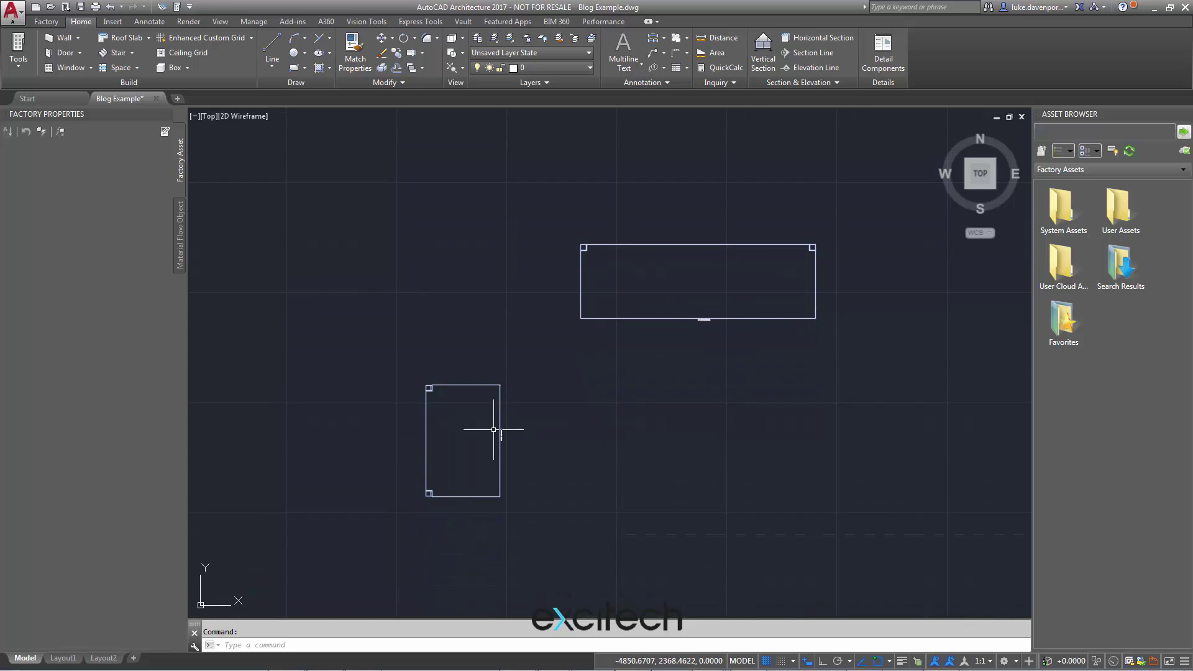
scroll(496, 426, "up", 4)
scroll(515, 428, "down", 4)
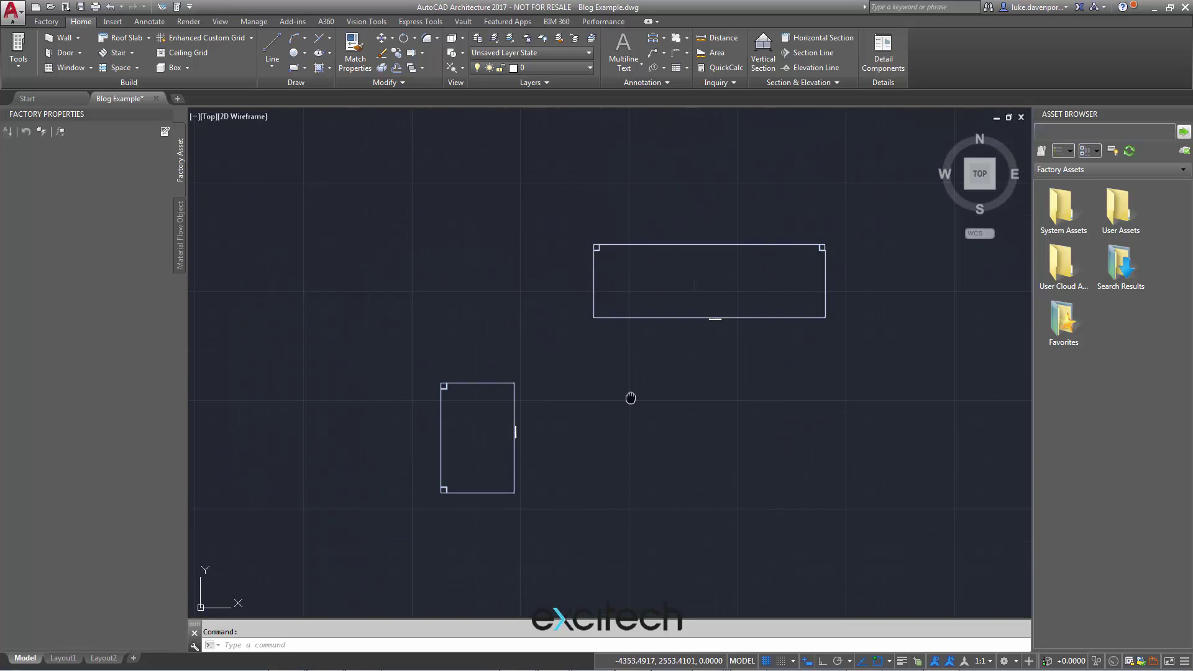
middle_click_drag(631, 397, 567, 405)
Open the OPTIONS dialog and set the Factory Annotations text font to Arial
type("optio")
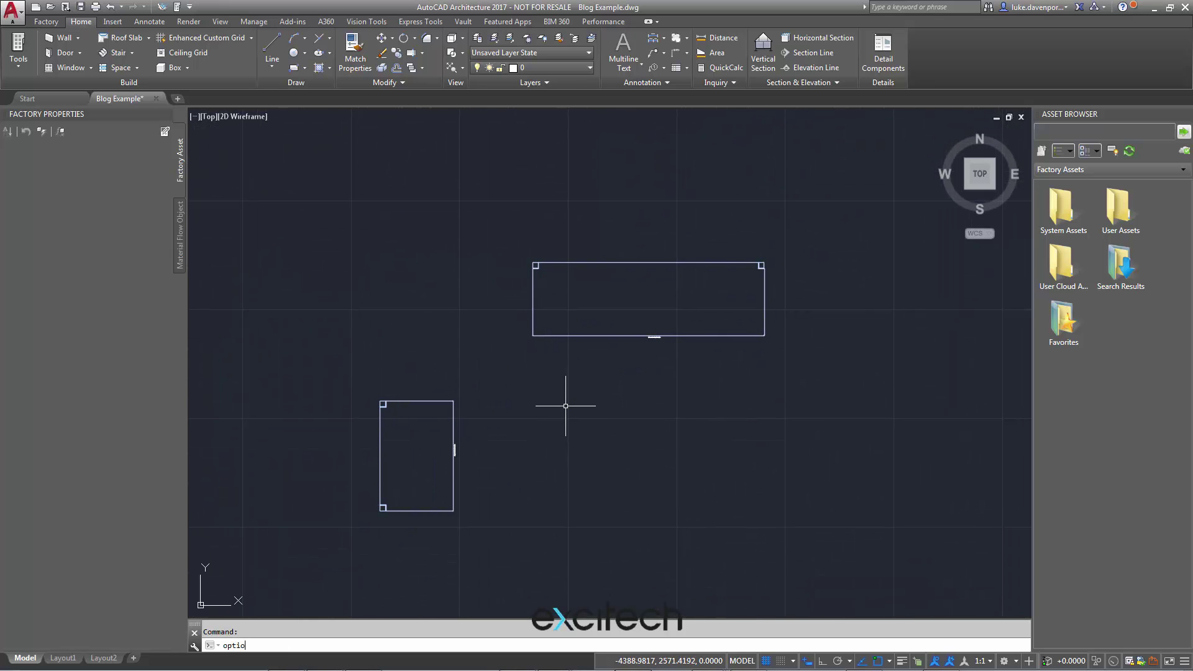
key("Return")
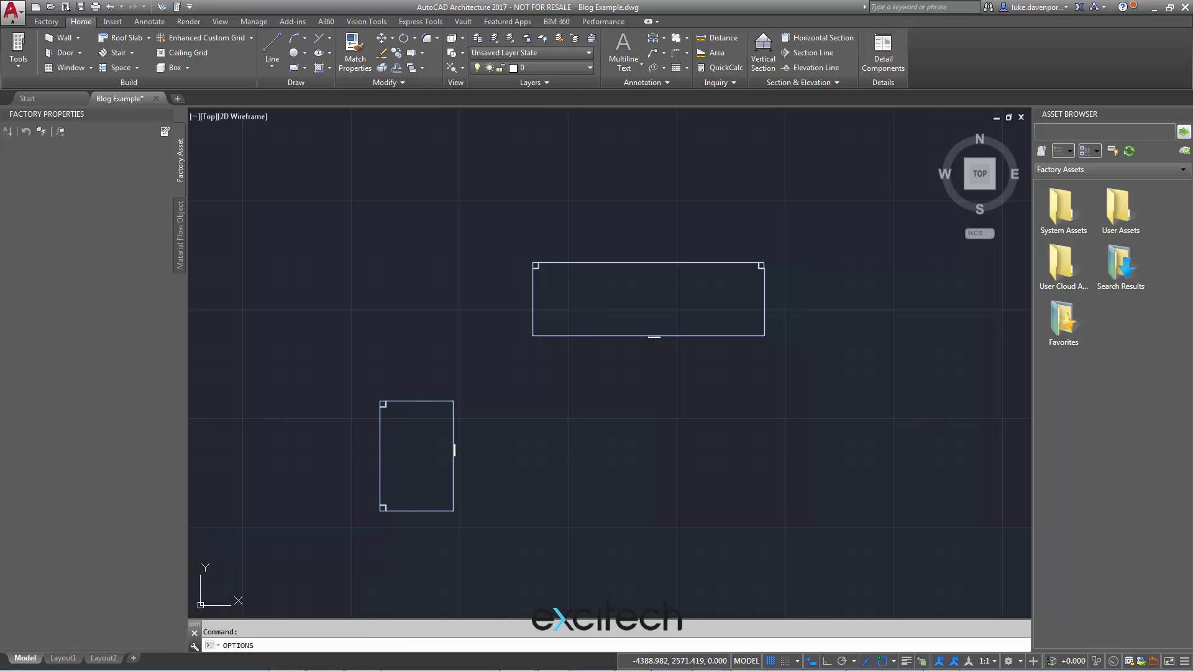
left_click(415, 122)
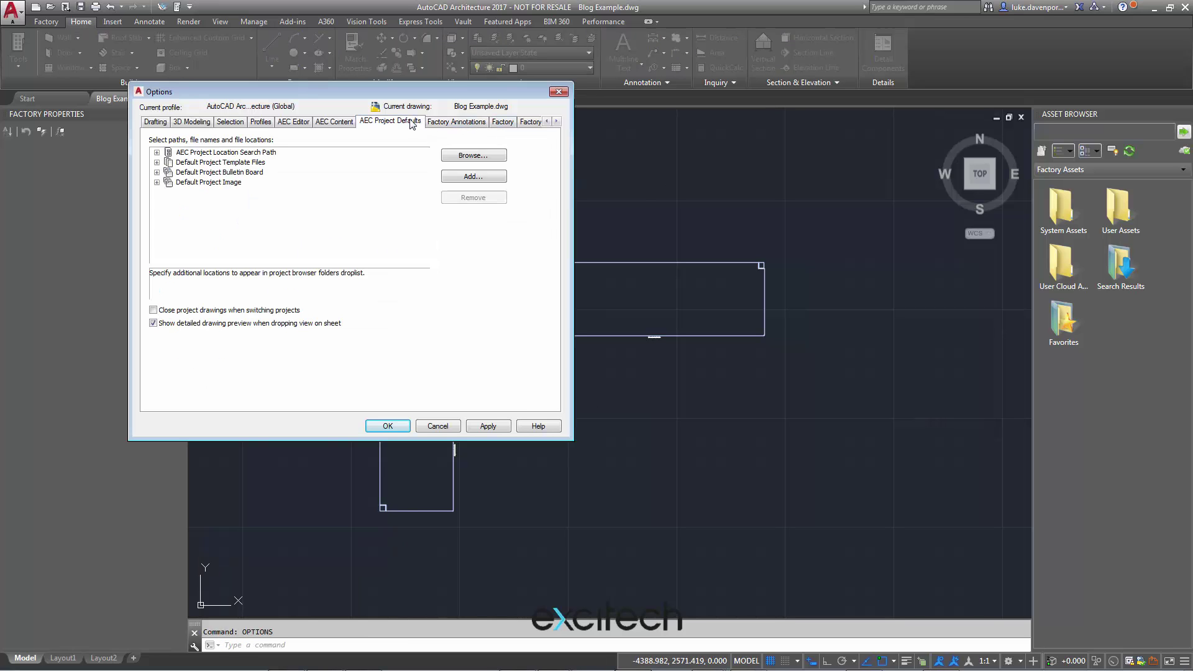
left_click(443, 124)
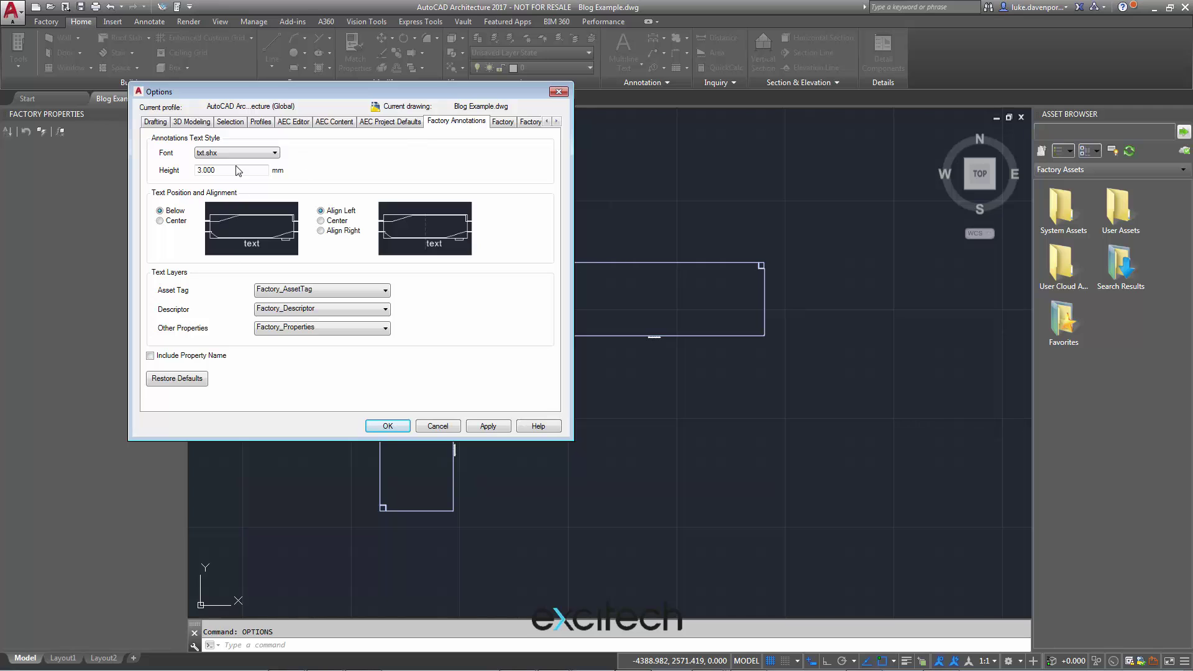
left_click(215, 156)
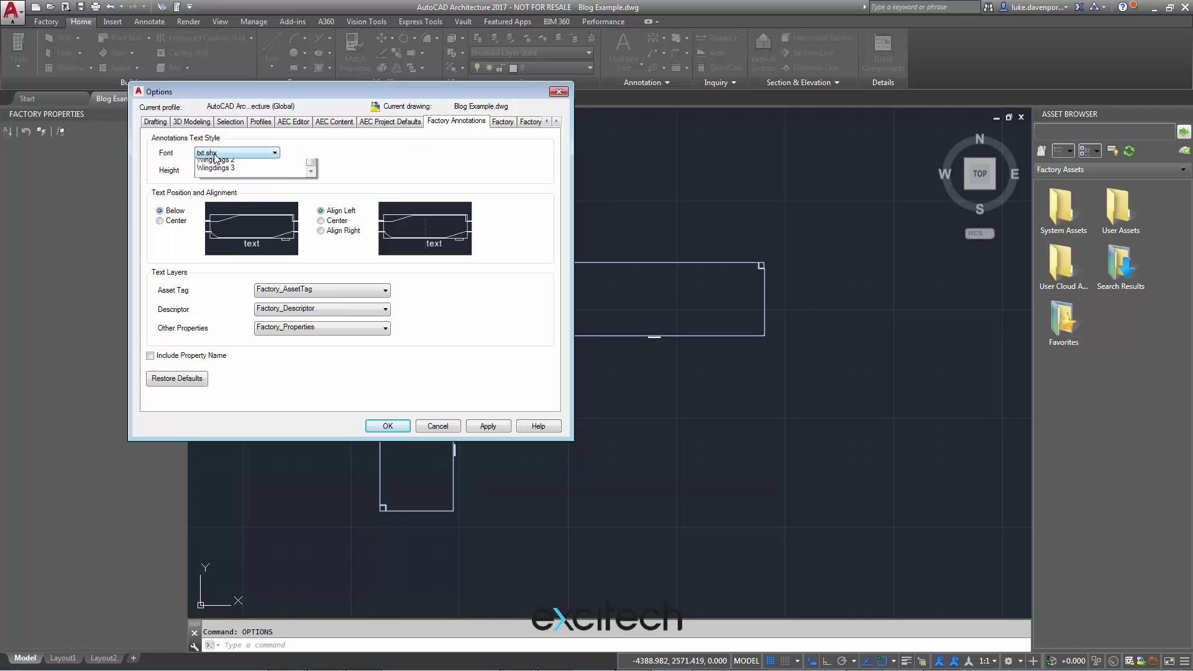
scroll(246, 224, "up", 10)
scroll(246, 226, "up", 15)
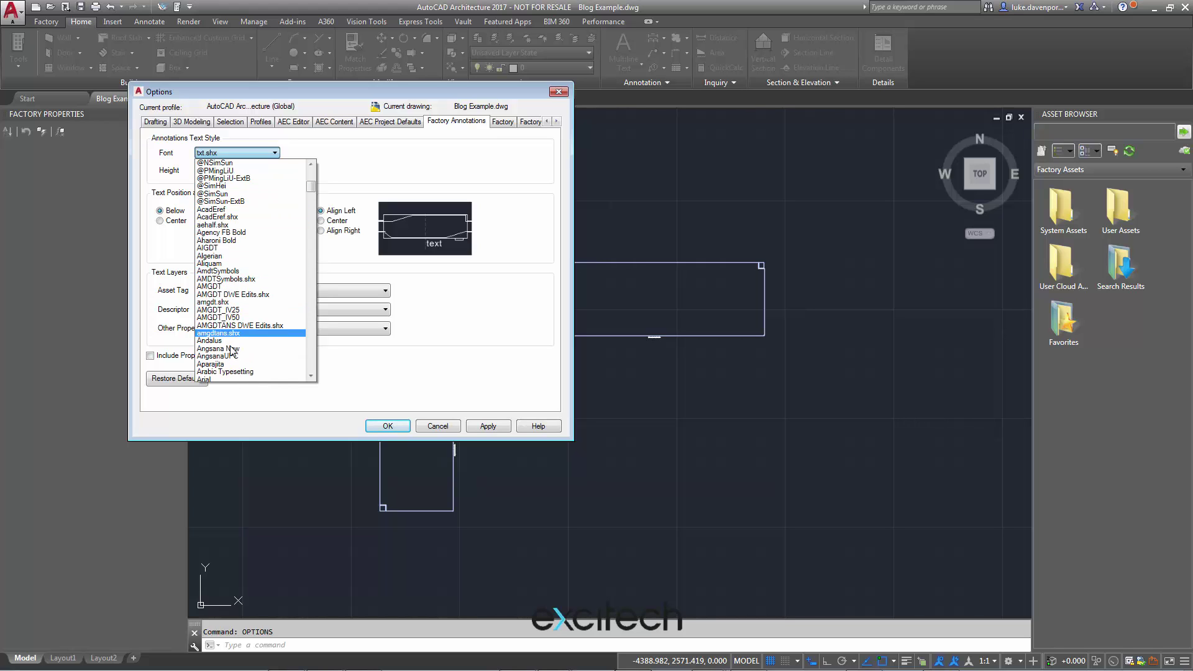
scroll(228, 342, "down", 2)
left_click(214, 334)
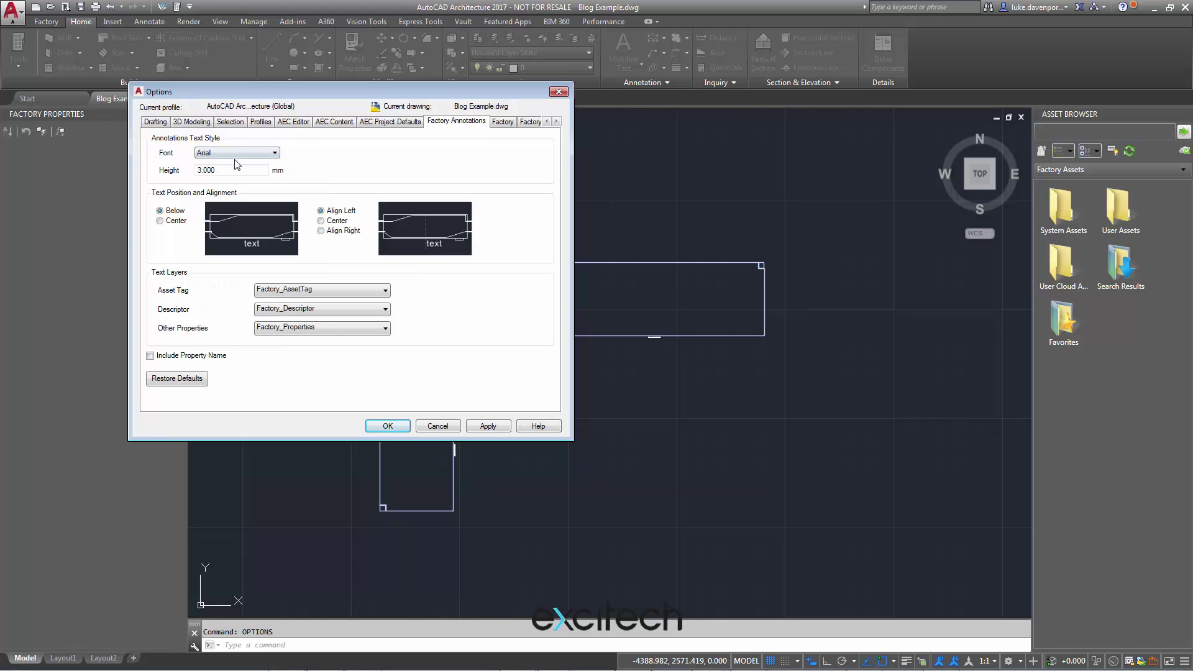
Set the annotation text height to 40 mm with Center position and Center alignment, and accept the options
type("40")
left_click(161, 222)
left_click(321, 221)
left_click(387, 427)
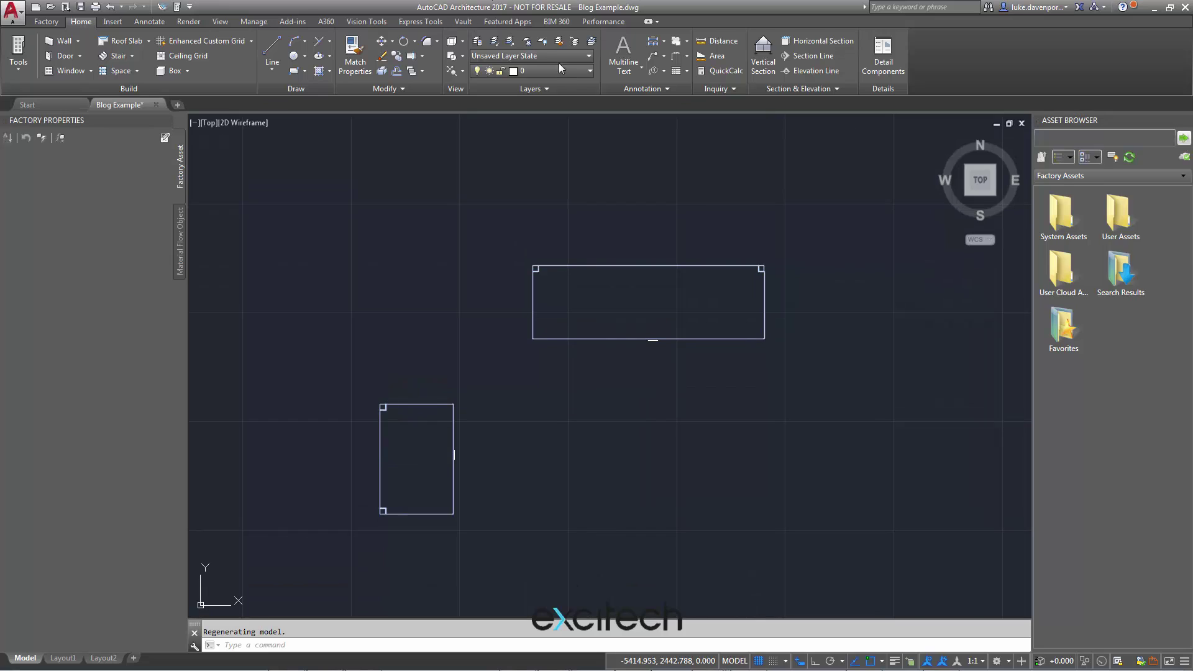
Change the Factory_Descriptor layer's colour to orange, index 30
left_click(560, 70)
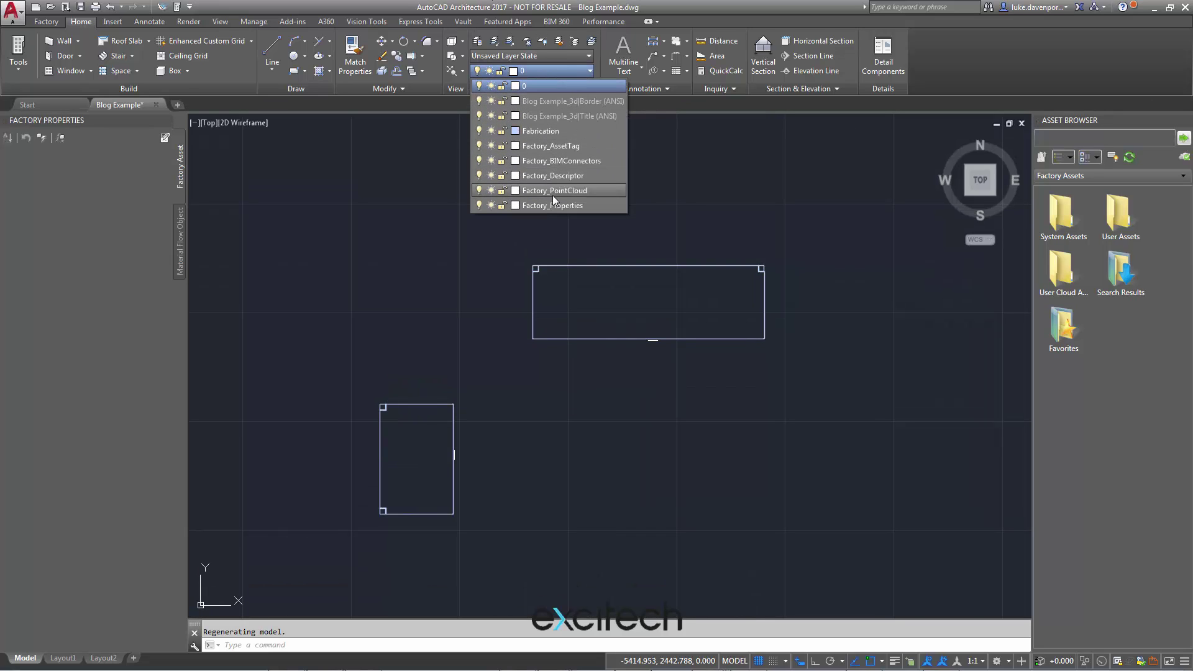
left_click(517, 177)
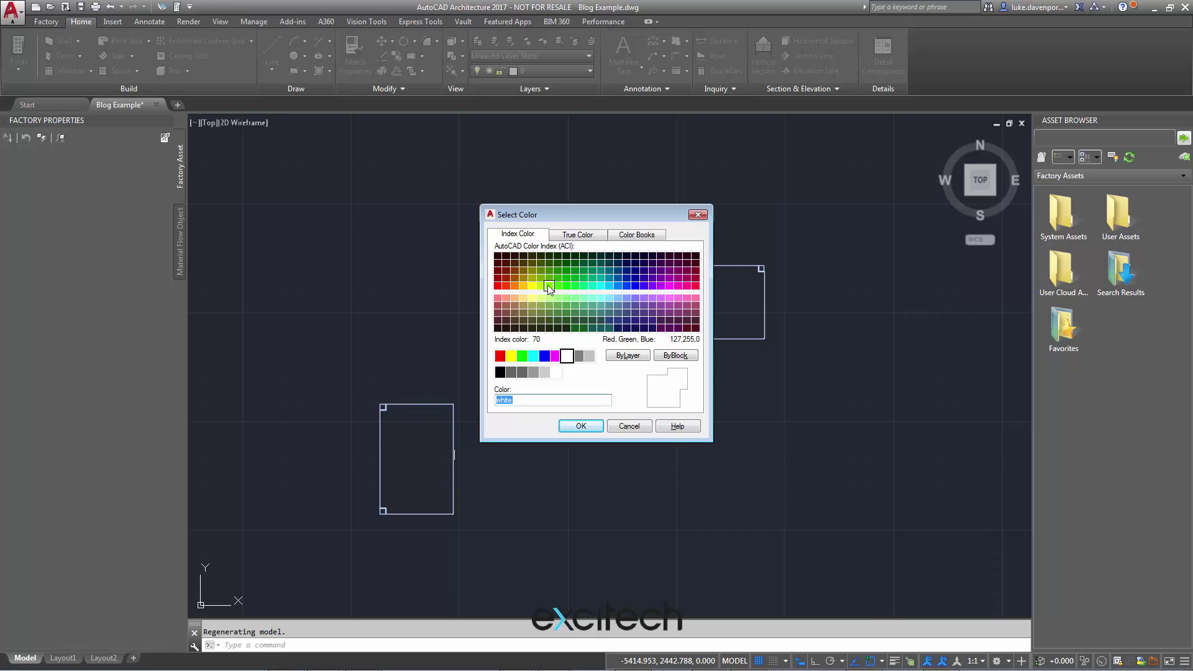
left_click(513, 286)
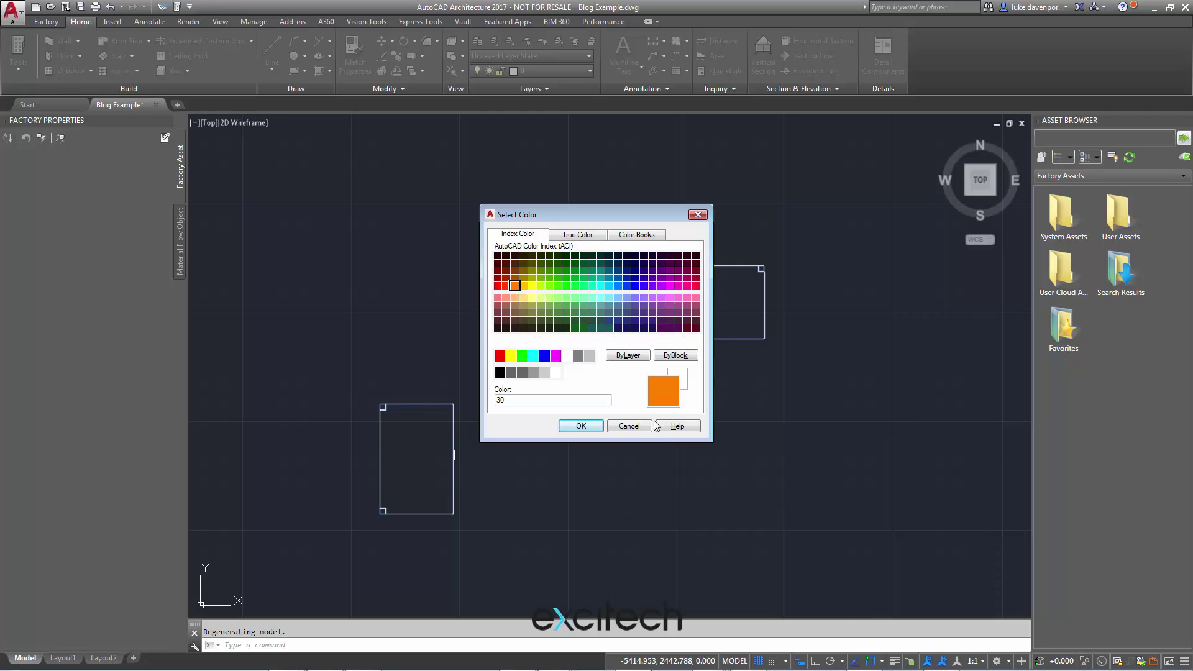
left_click(581, 426)
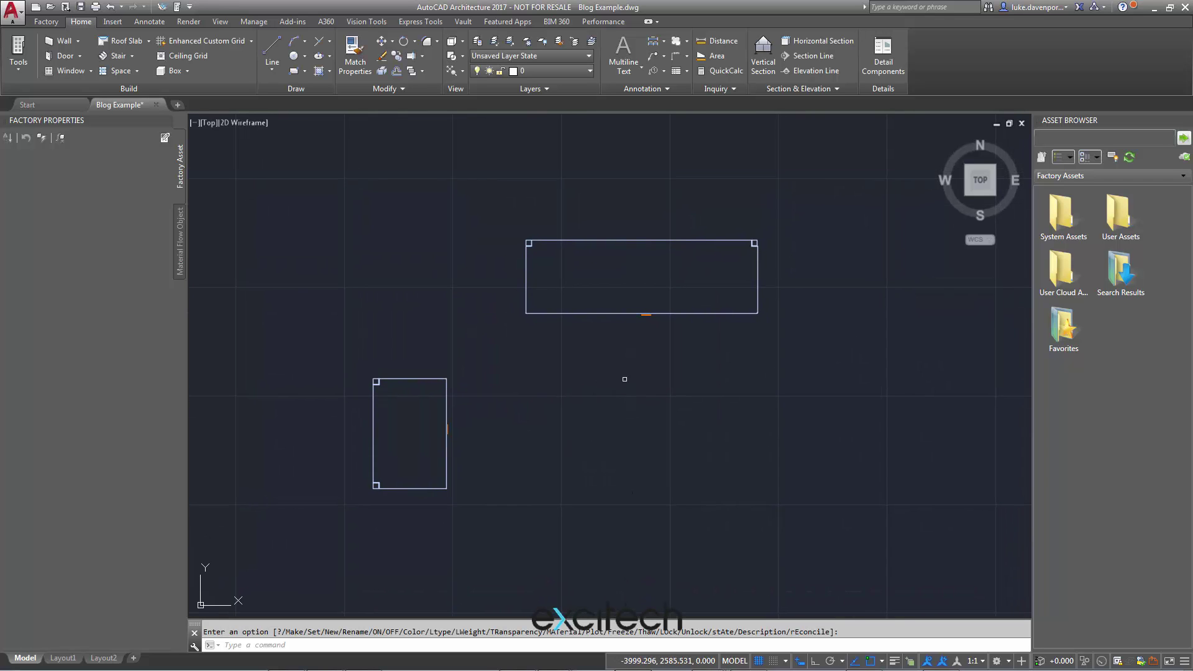
Check the recoloured descriptors on both shelf footprints and save the Blog Example drawing
scroll(658, 315, "up", 5)
scroll(563, 336, "down", 5)
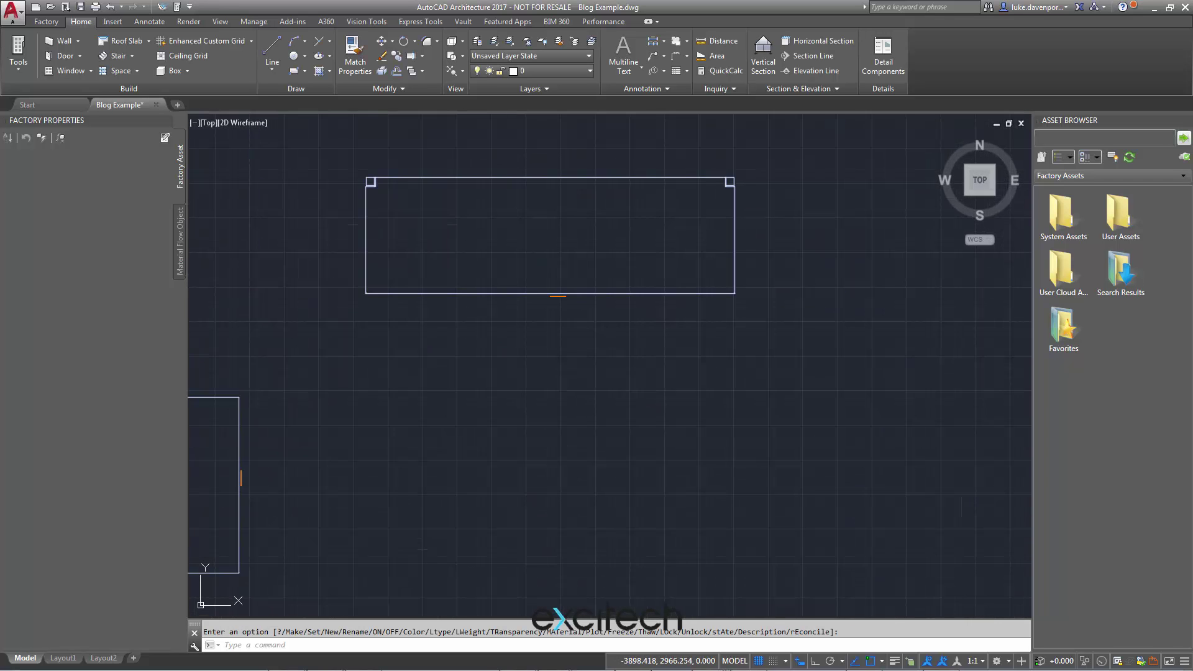
middle_click_drag(542, 375, 603, 363)
key("ctrl+s")
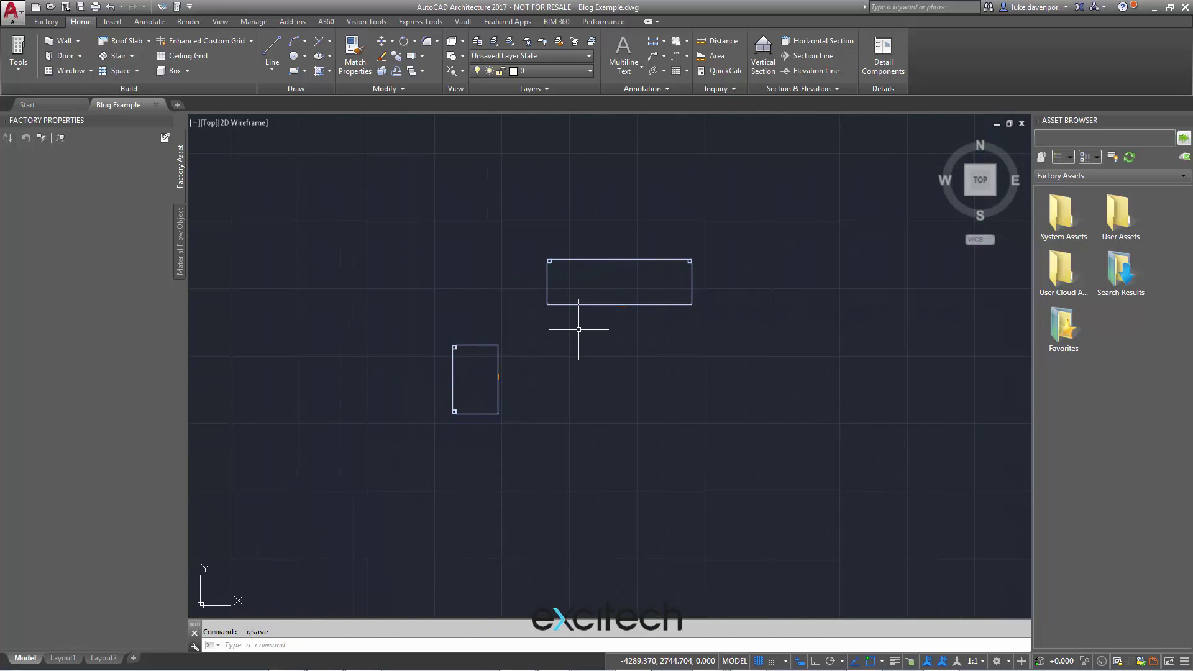
Switch to Inventor and delete both SHELF assets from the Blog Example assembly without saving their session edits
middle_click_drag(578, 340, 542, 356)
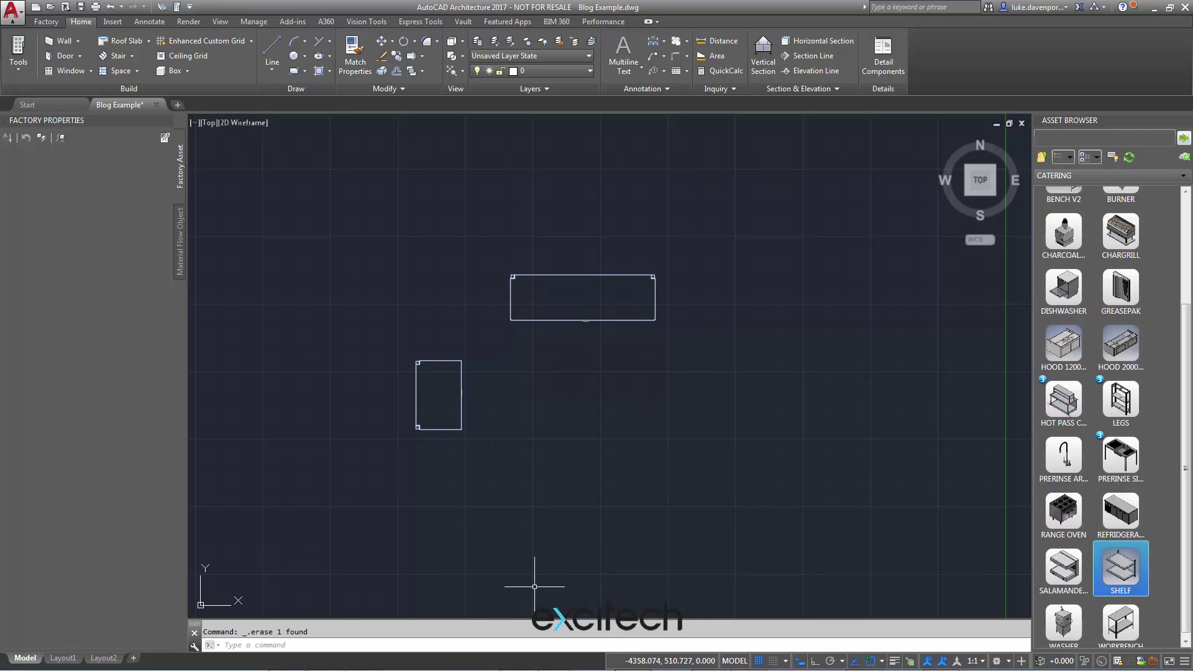
left_click(747, 658)
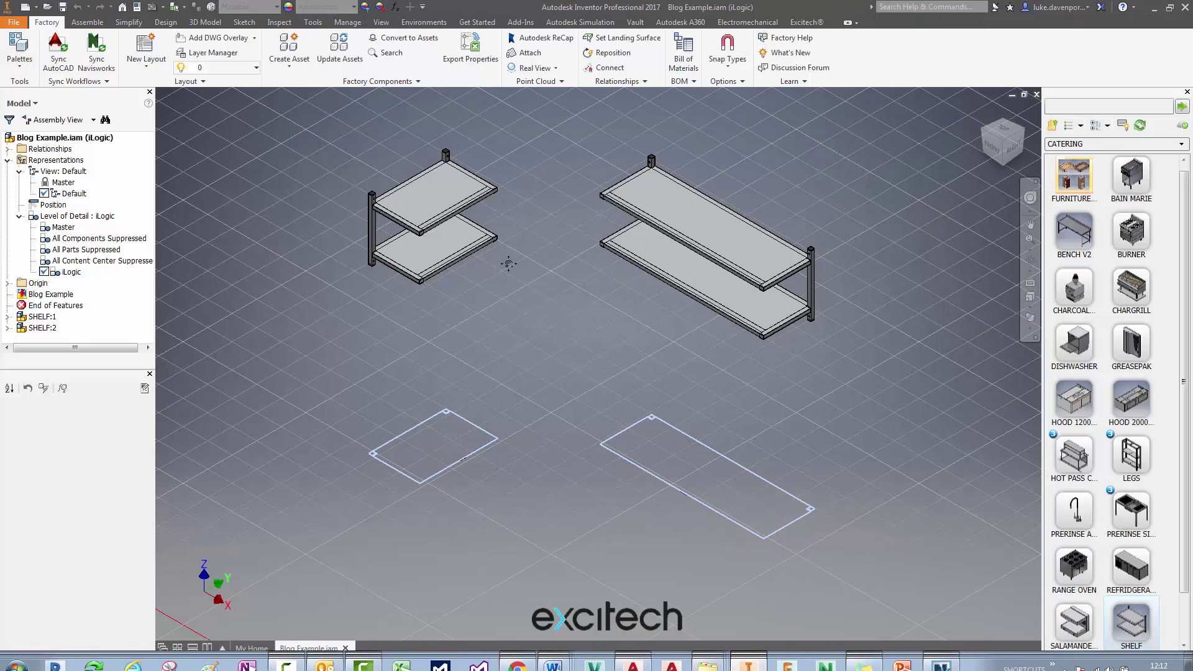
scroll(474, 321, "up", 3)
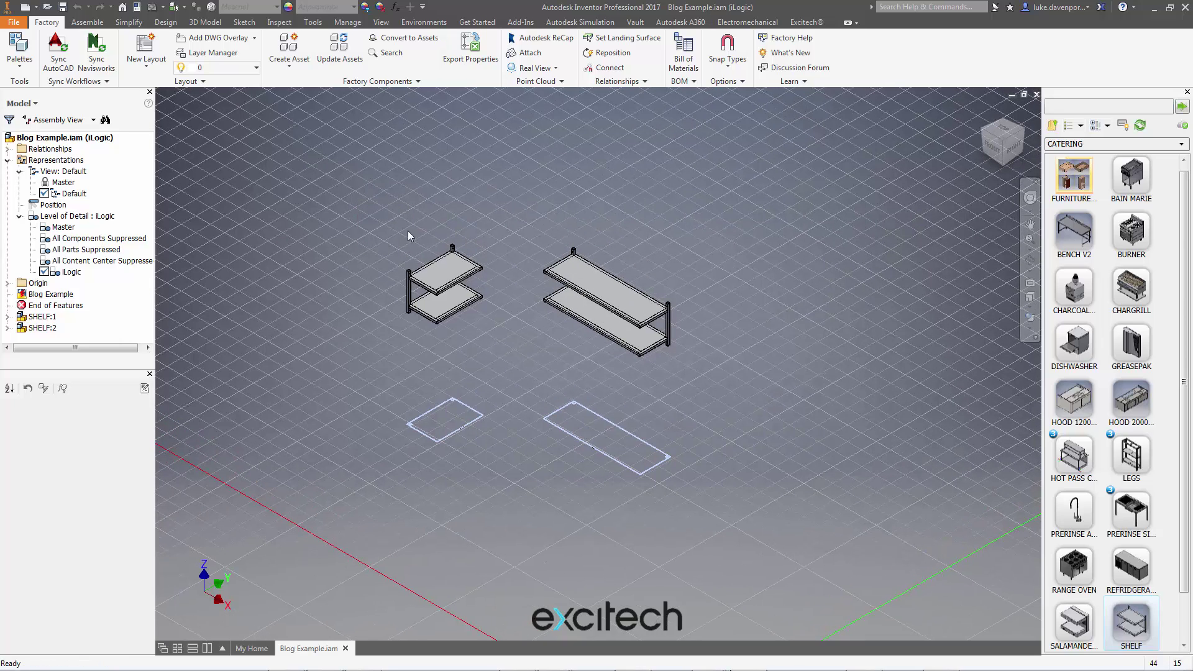
left_click_drag(358, 205, 744, 398)
key("Delete")
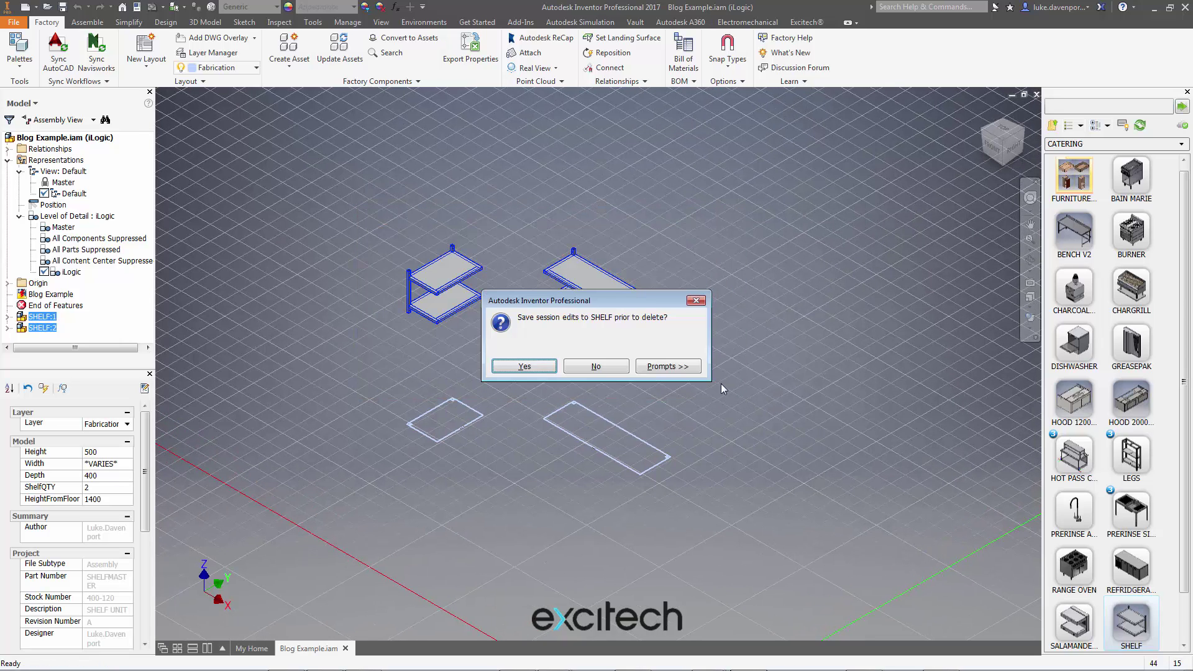
left_click(597, 367)
middle_click_drag(796, 432, 715, 386)
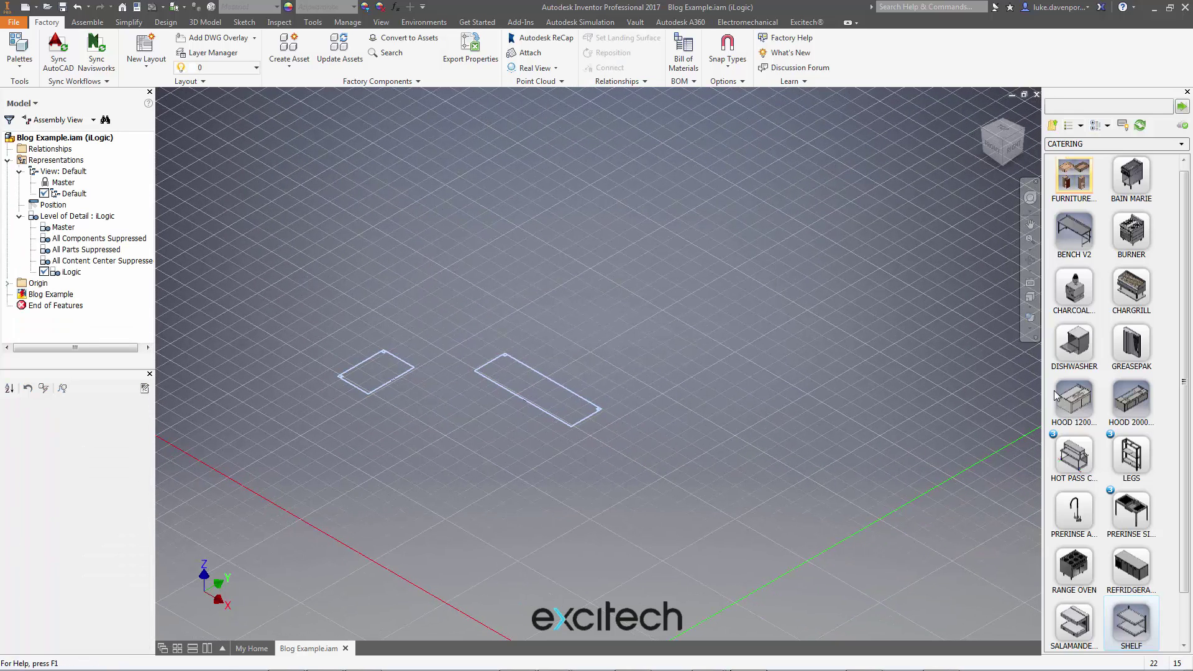
Place one SHELF asset from the CATERING library on the floor between the two old footprints
left_click(1130, 612)
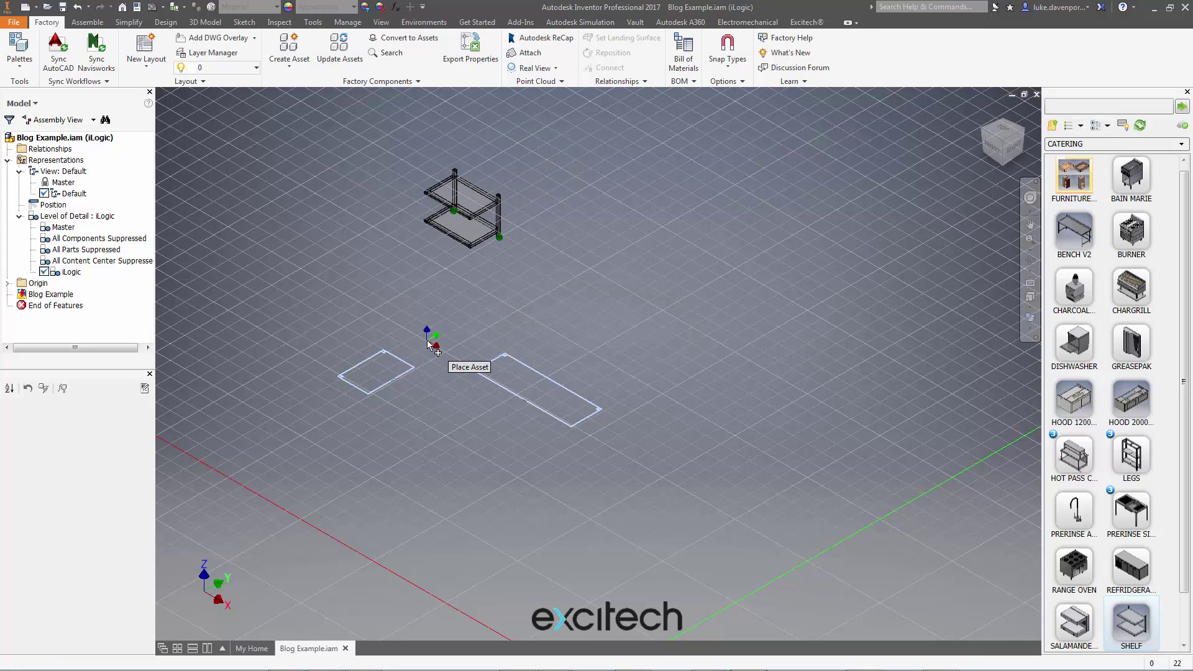
left_click(448, 353)
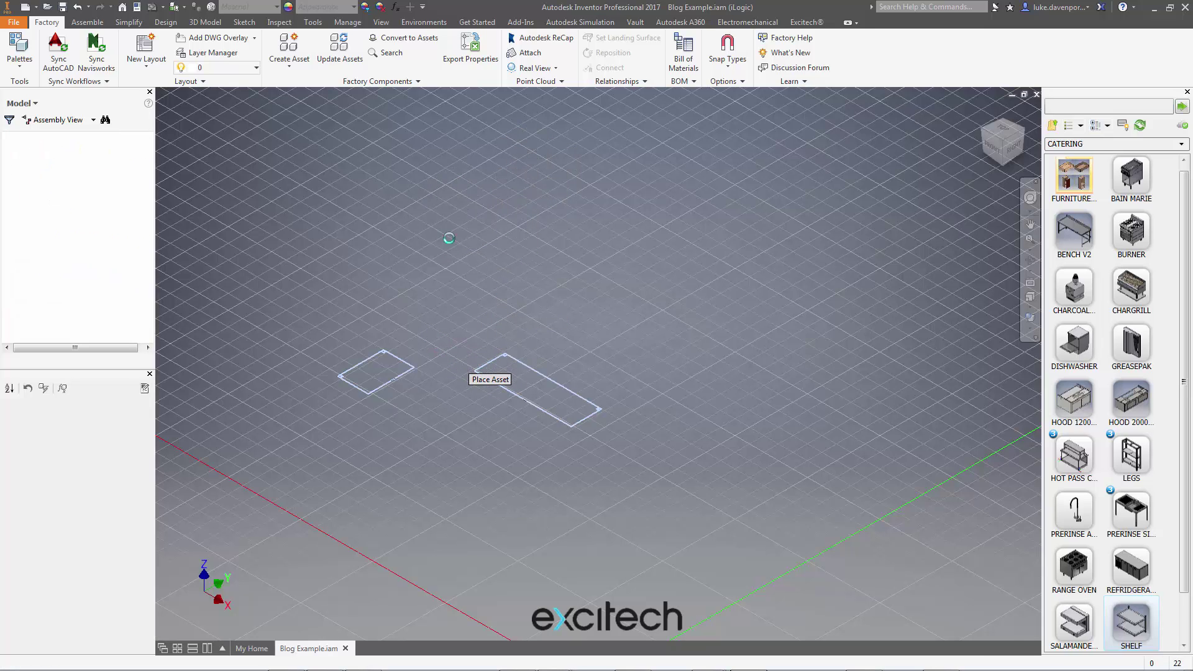
scroll(471, 208, "up", 3)
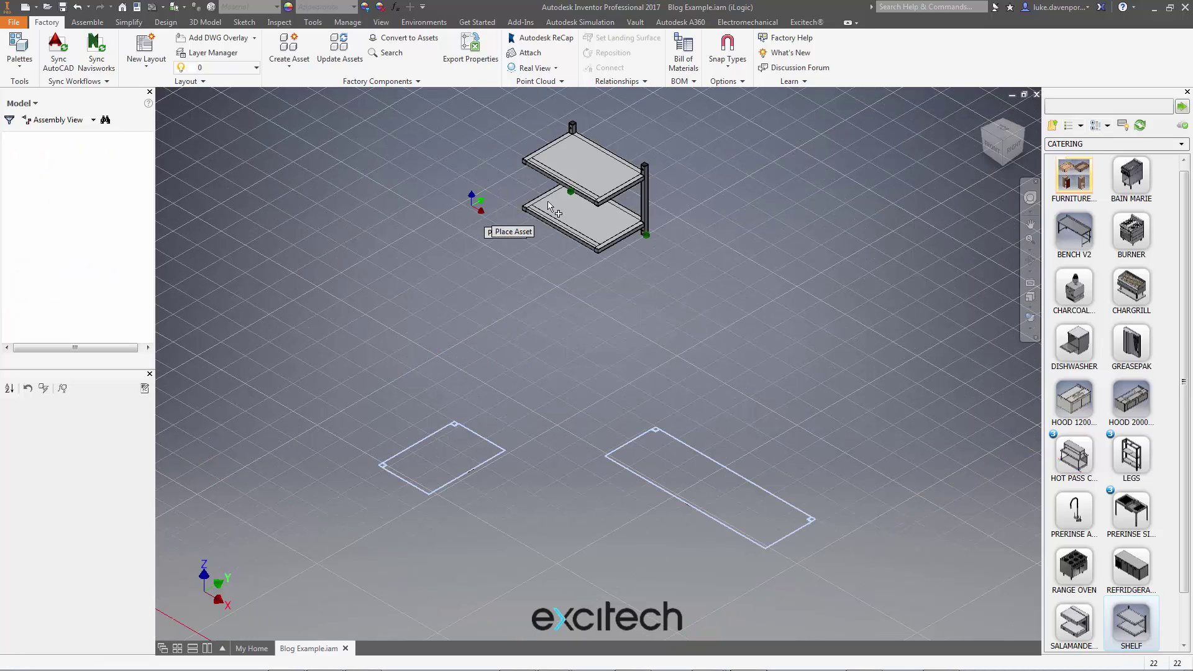
key("Escape")
Set the placed shelf's Width to 800 and its Depth to 500
left_click(572, 176)
left_click(104, 451)
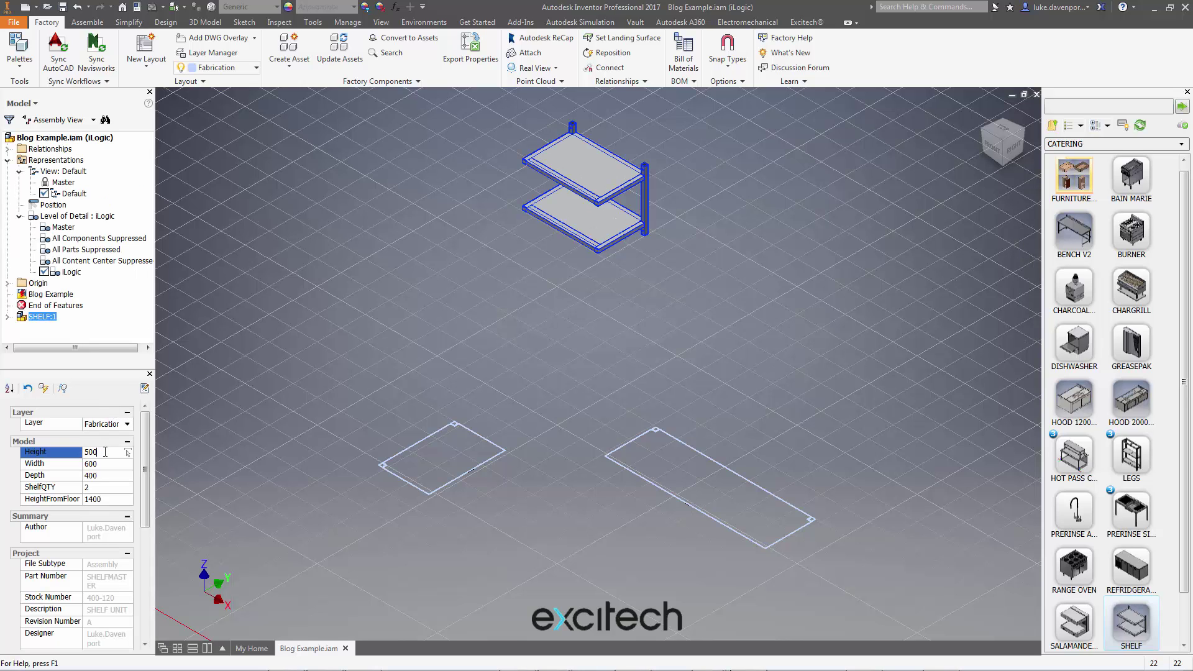
left_click(111, 463)
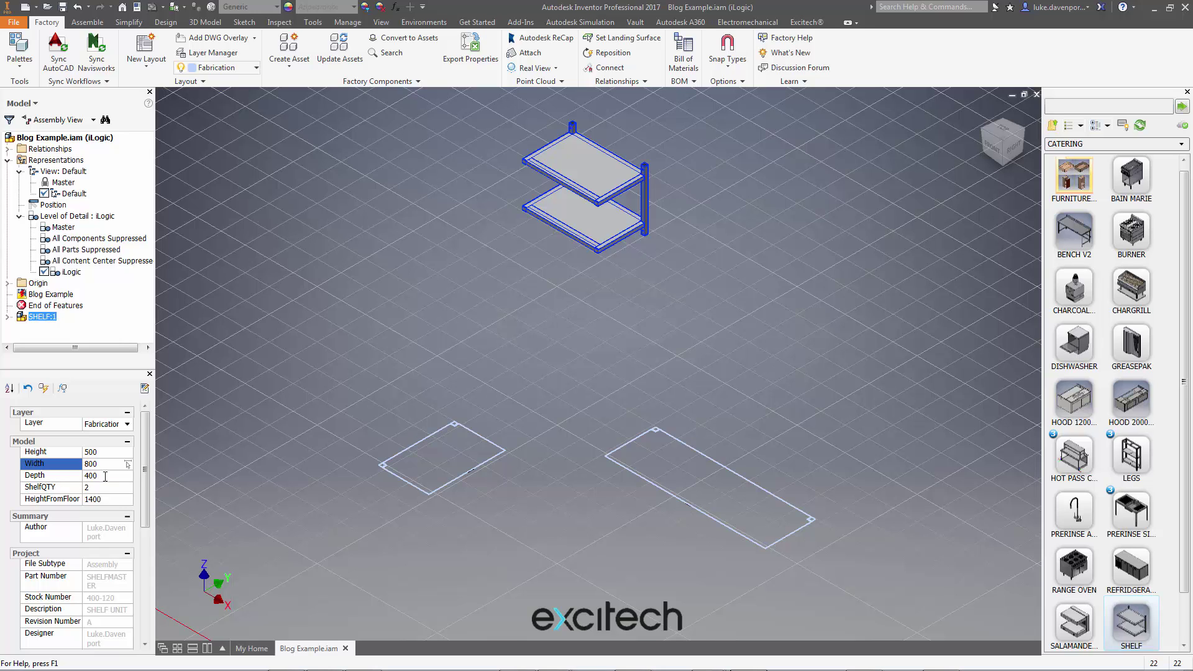
left_click(101, 476)
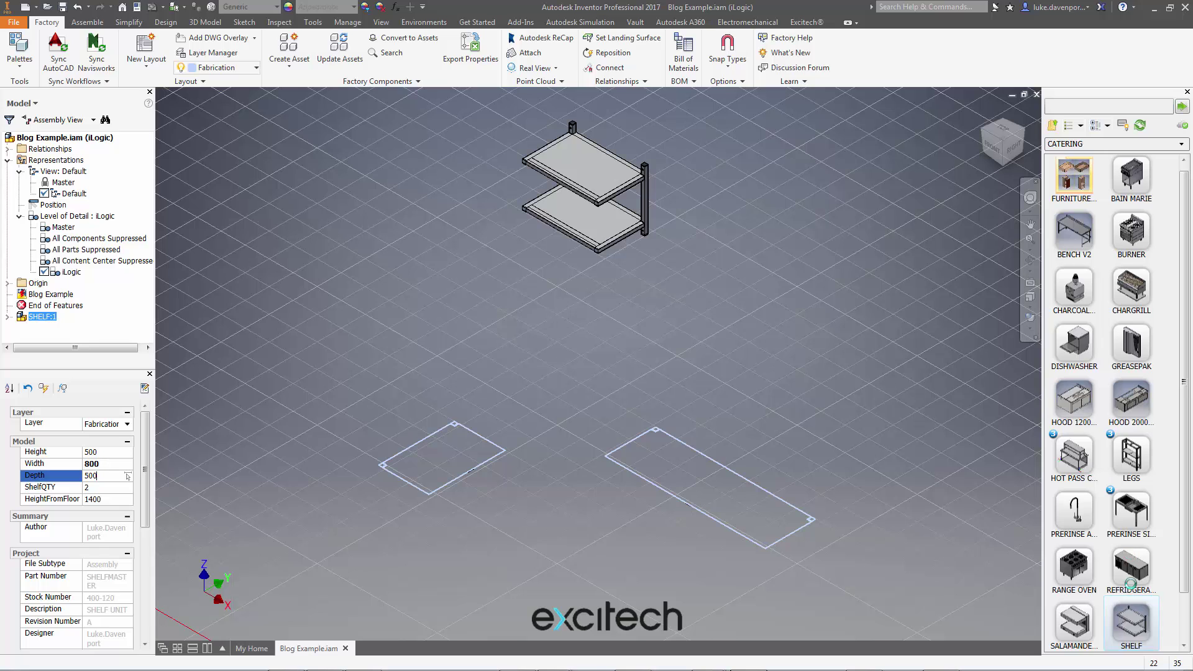
Place a second SHELF asset beside the first one at 0 degrees rotation and end the placement
left_click(1133, 629)
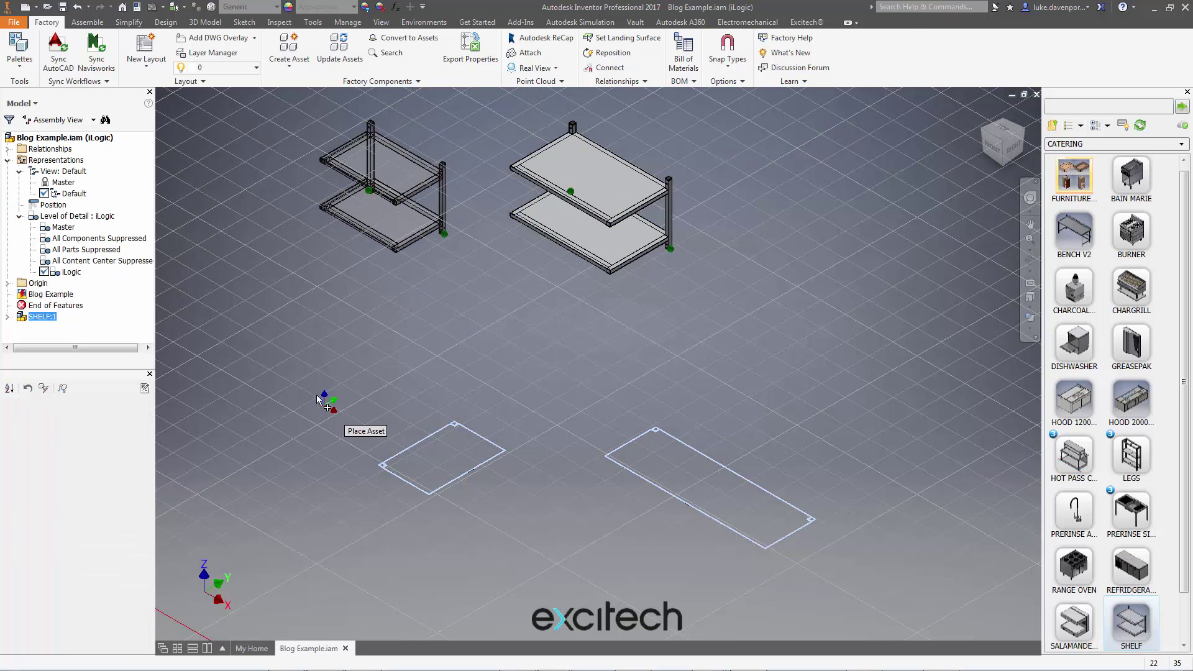
left_click(315, 397)
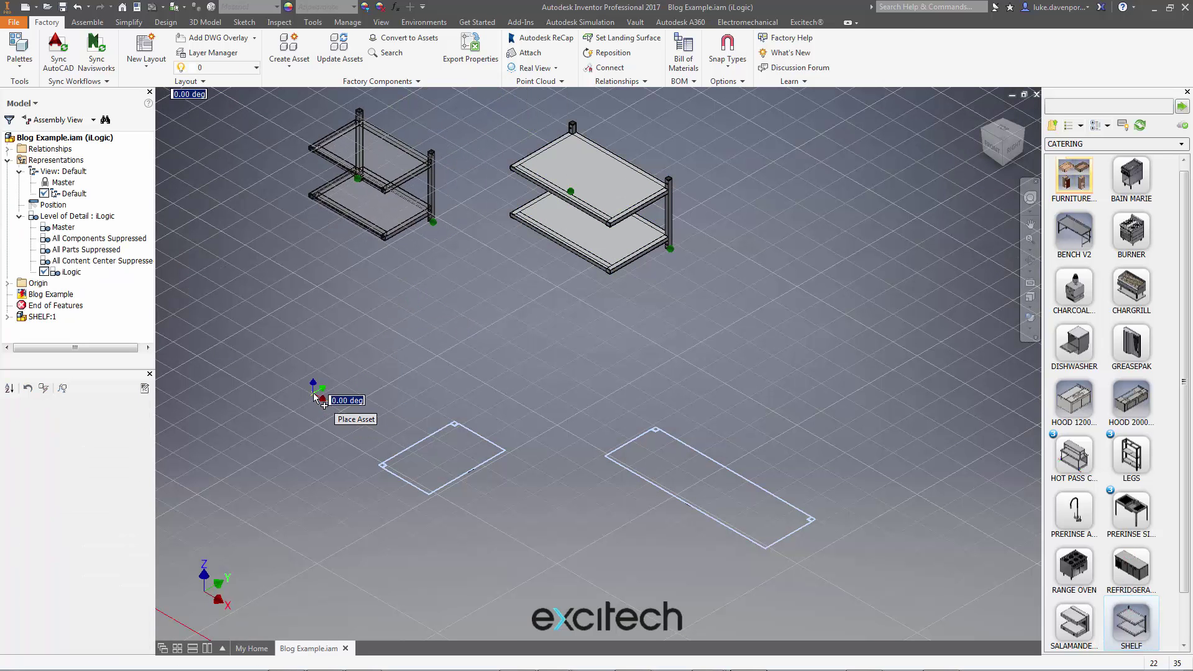
left_click(313, 394)
middle_click_drag(318, 348, 486, 445)
key("Escape")
Set the second shelf's Width to 1700
left_click(558, 261)
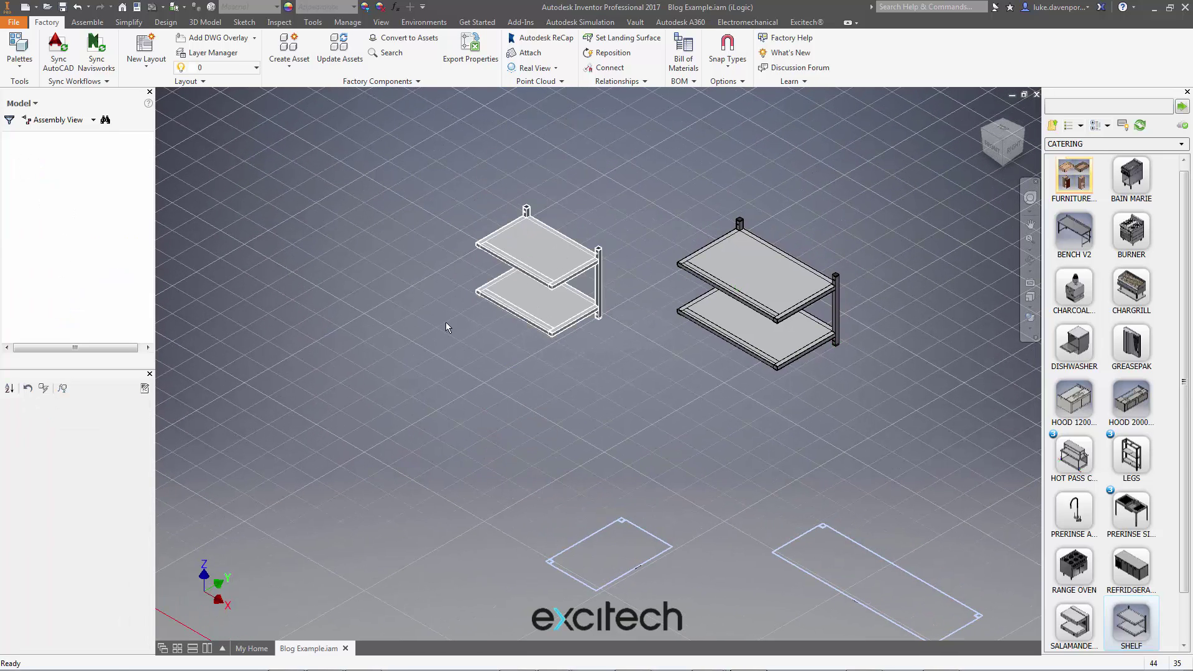
left_click(92, 463)
type("1")
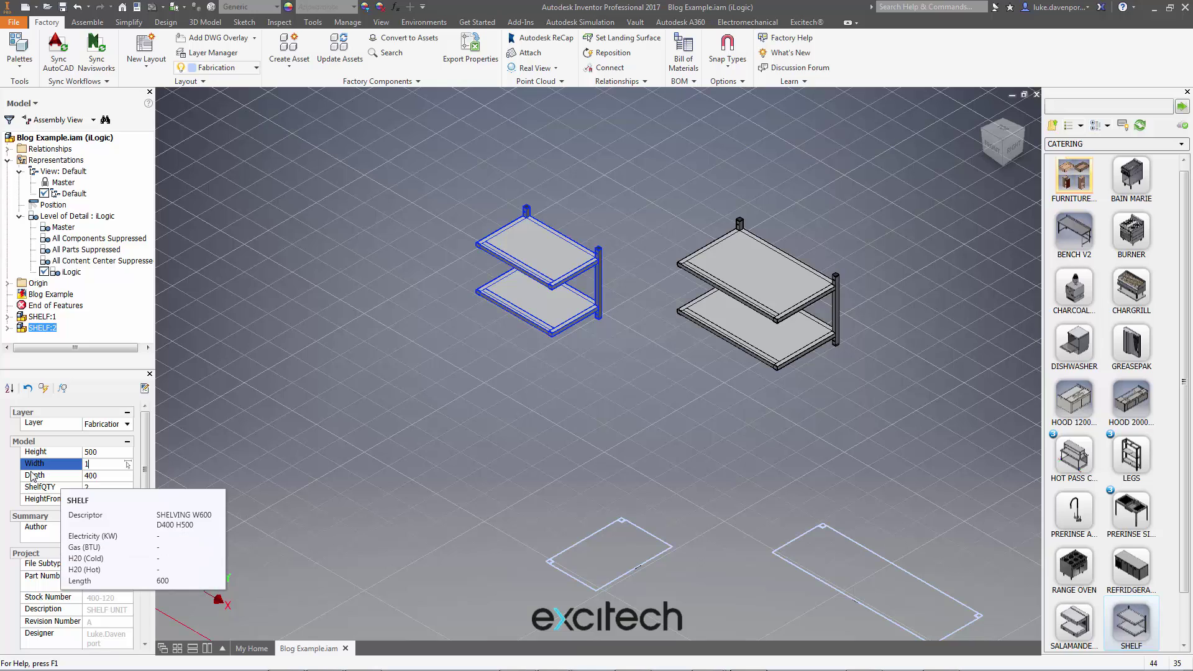
type("700")
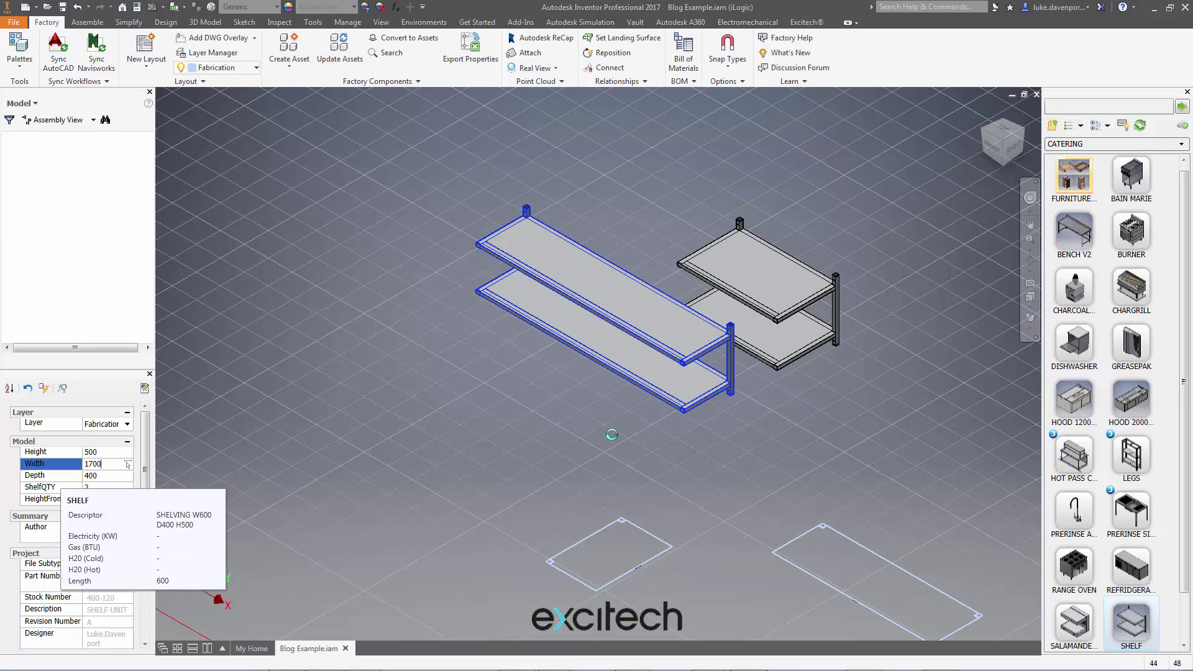
middle_click_drag(551, 437, 496, 440)
left_click(408, 402)
middle_click_drag(439, 379, 408, 376)
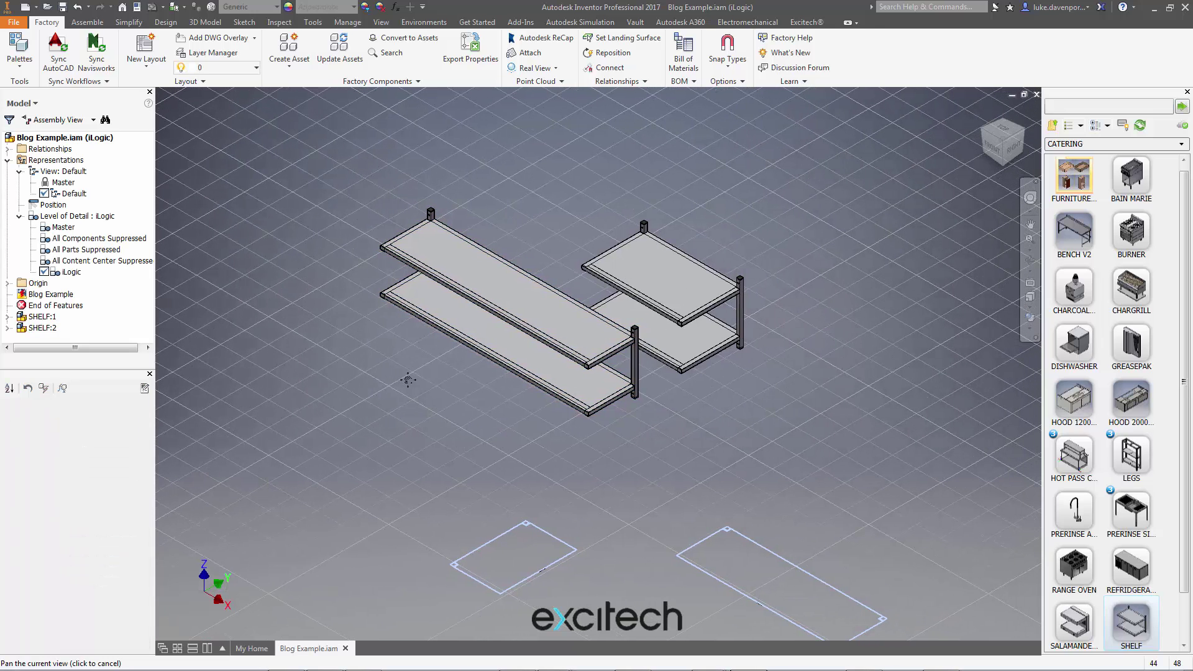
Save the Blog Example assembly and try to sync it to AutoCAD, agreeing to overwrite the DWG changes
left_click(58, 48)
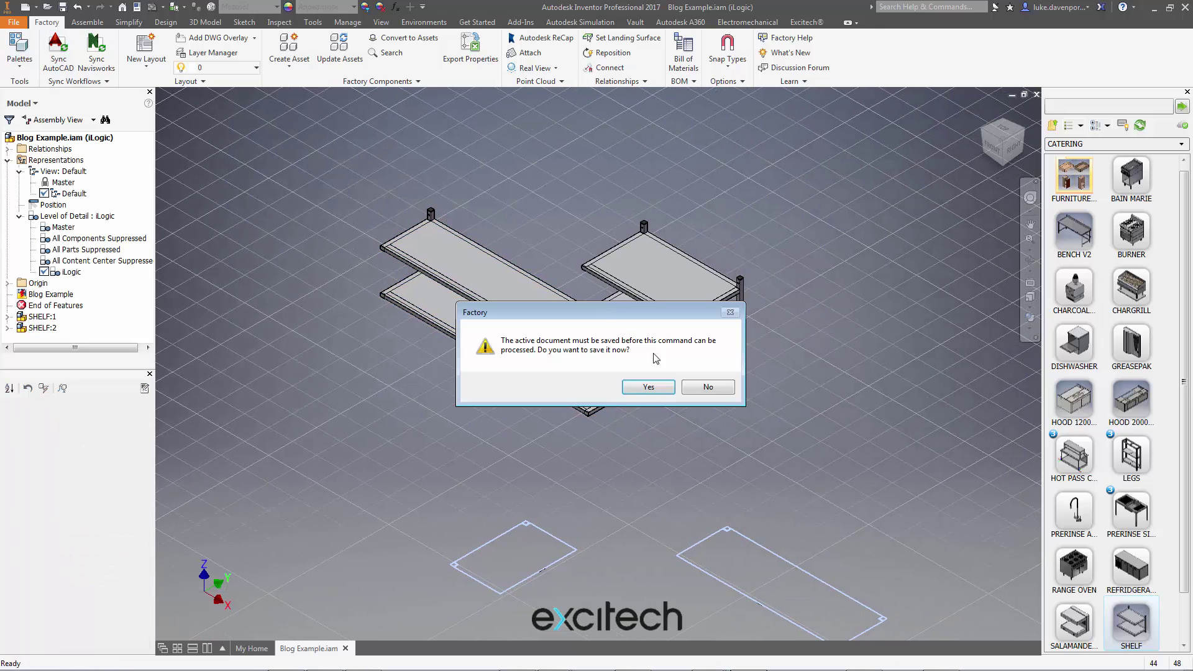
left_click(648, 387)
key("Return")
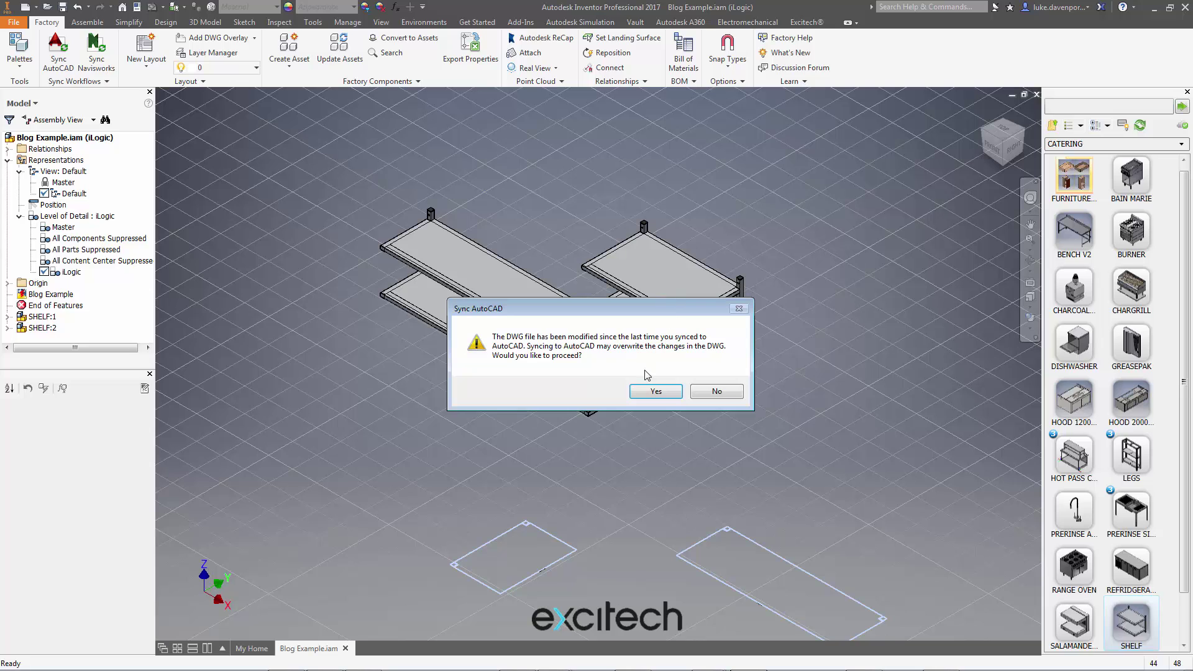
left_click(650, 392)
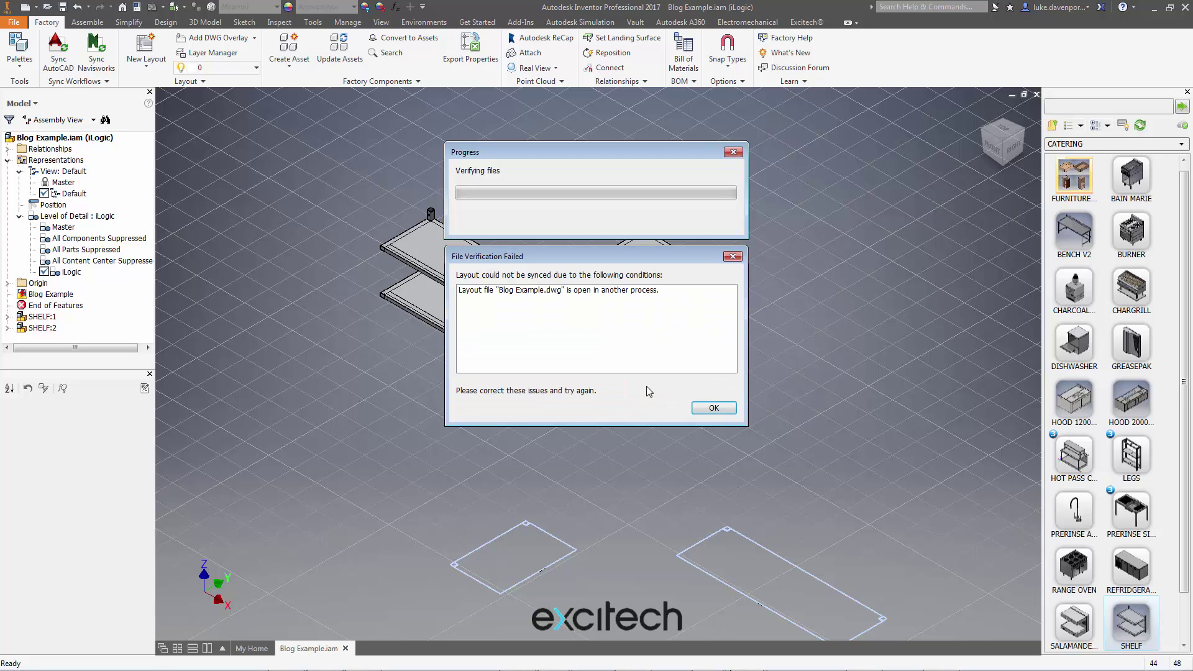
left_click(713, 408)
Switch to AutoCAD and close the Blog Example drawing without saving its changes
mouse_move(581, 665)
left_click(632, 660)
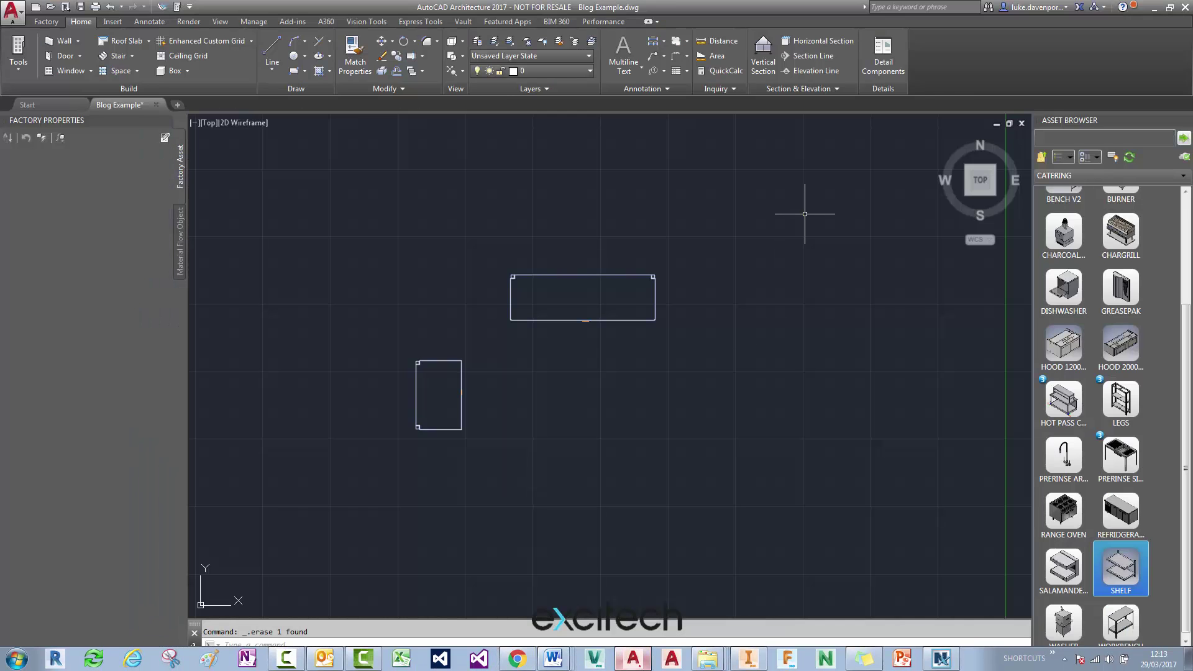
left_click(1022, 123)
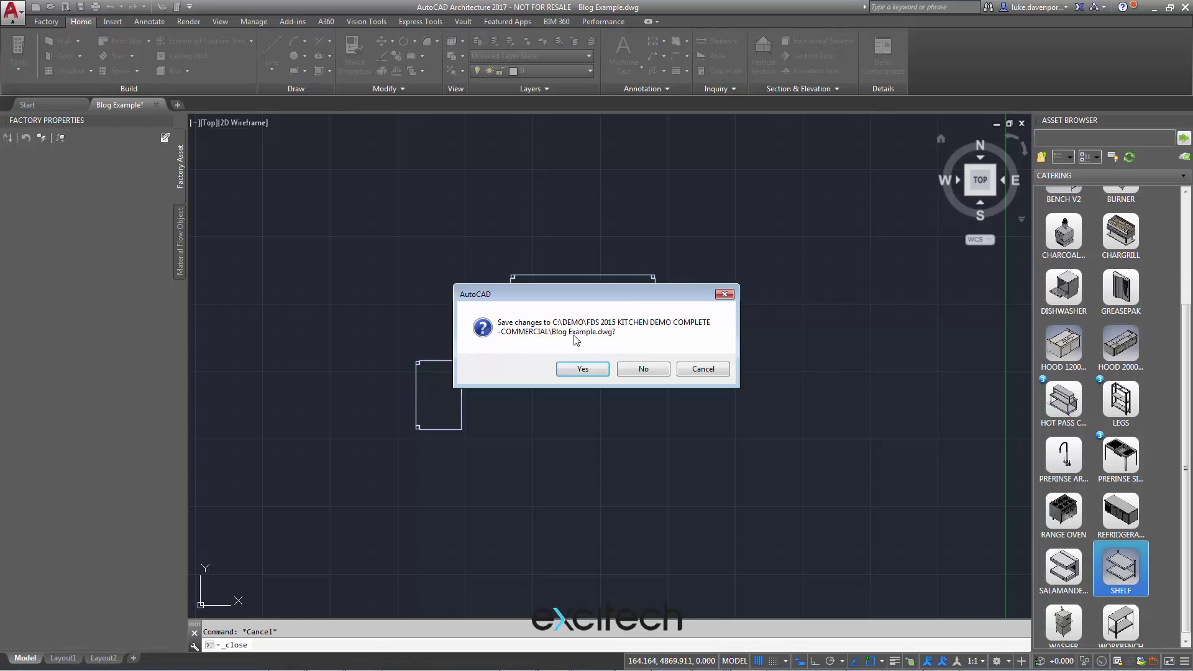
left_click(643, 369)
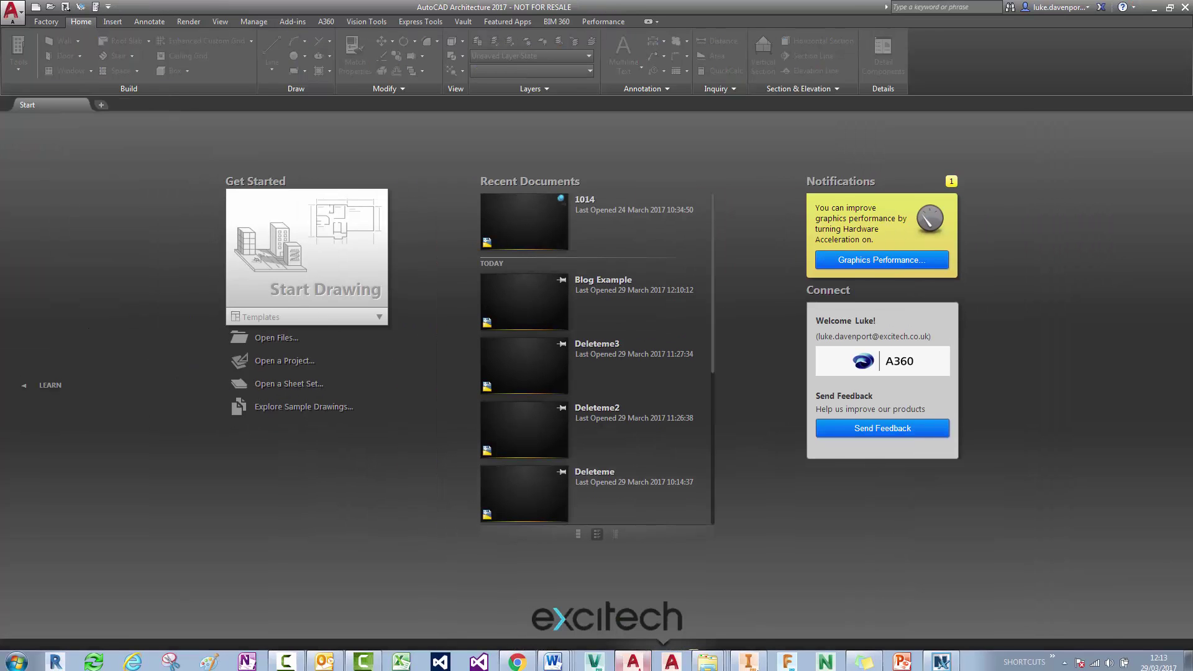
Switch back to Inventor, sync the layout to AutoCAD with the DWG overwritten, and open the resulting drawing
left_click(749, 660)
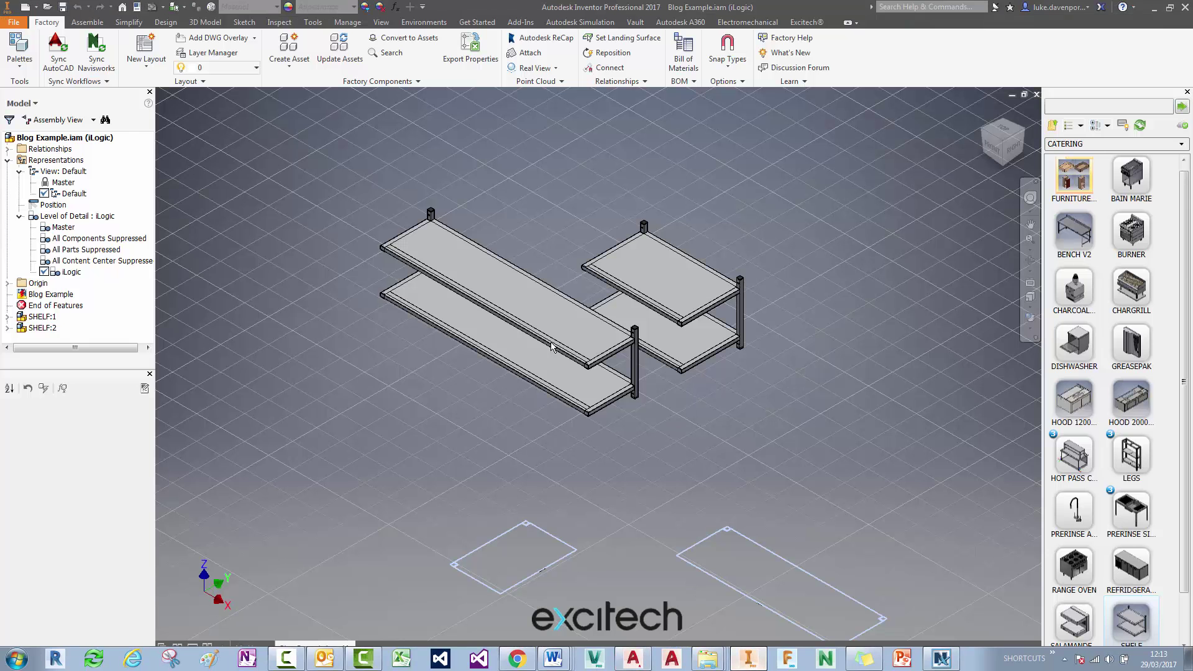
left_click(57, 47)
left_click(651, 391)
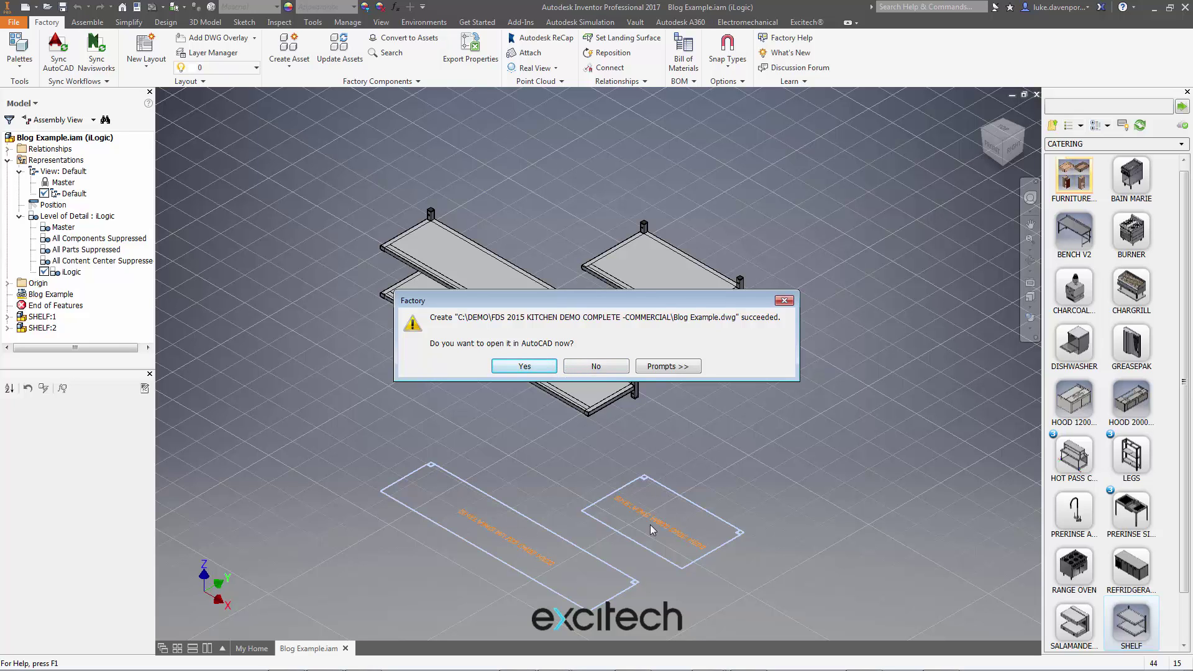
left_click(525, 367)
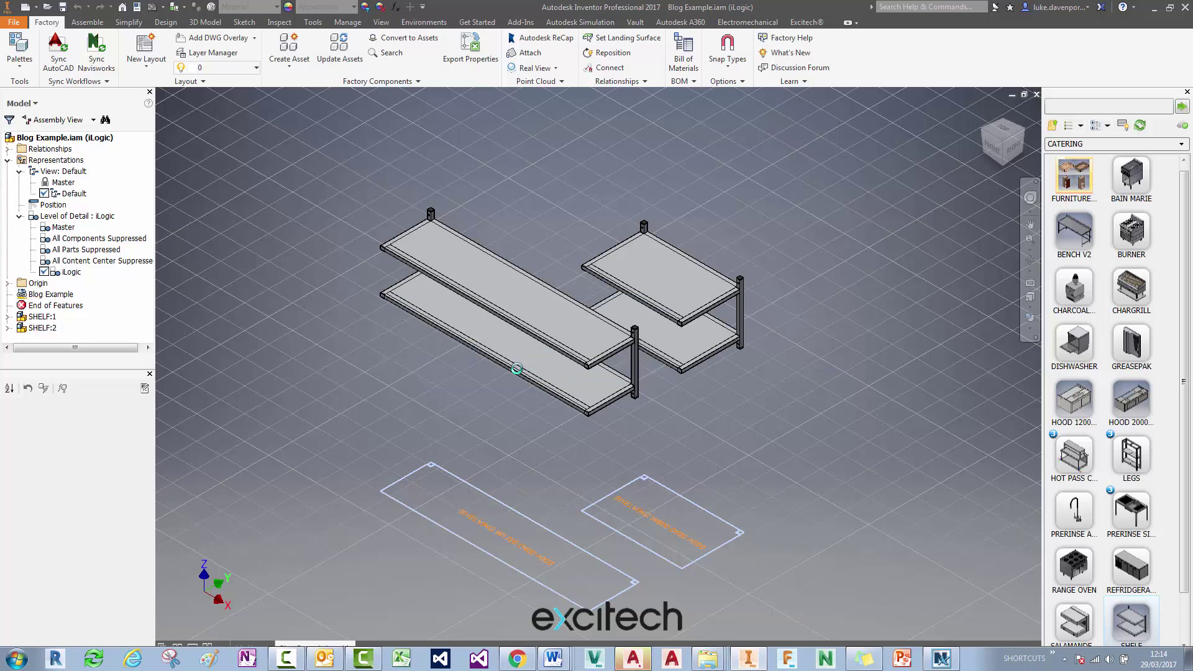
Switch to AutoCAD and check the descriptor text on both synced shelf footprints
left_click(672, 662)
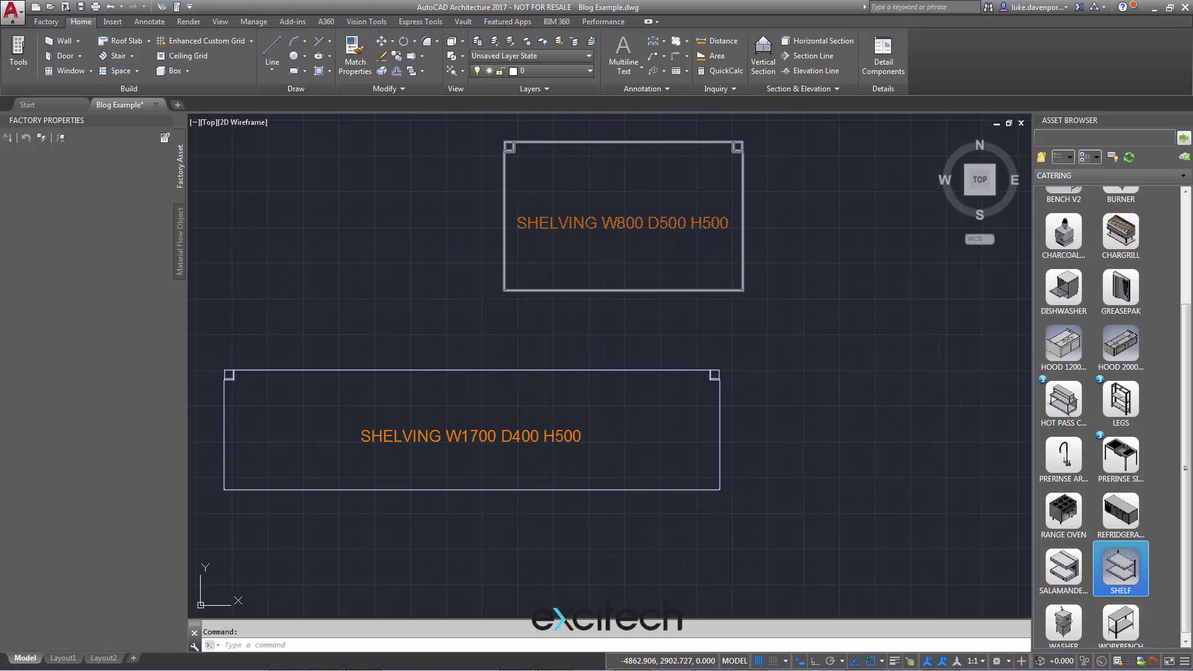
middle_click_drag(558, 319, 645, 320)
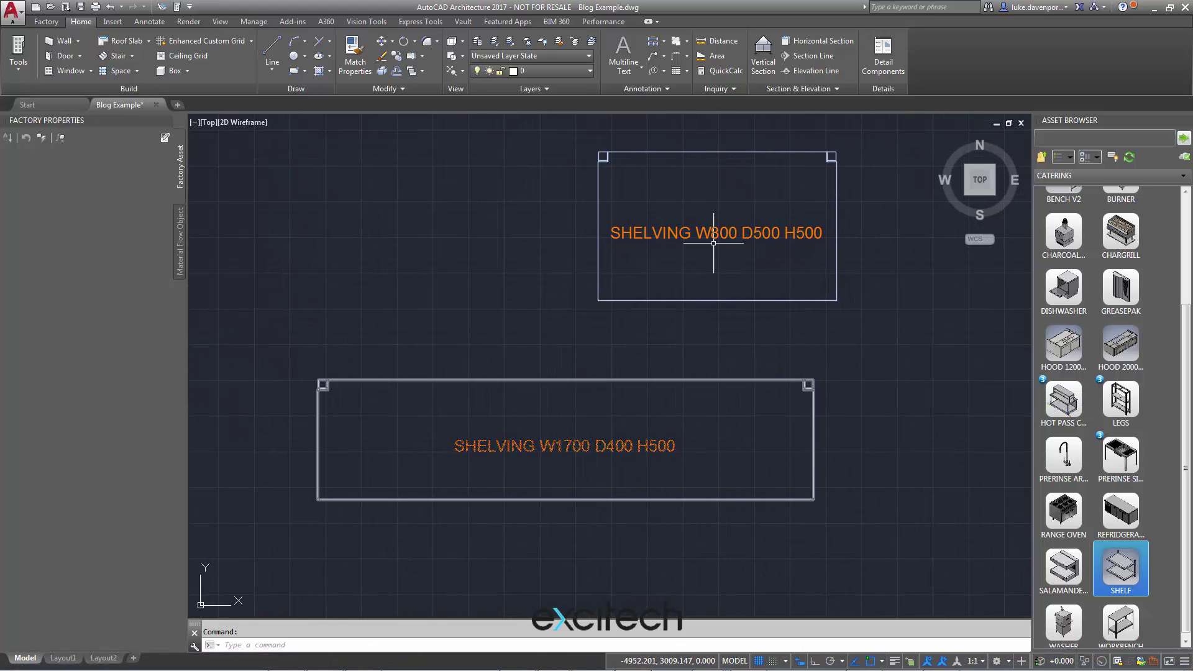
mouse_move(461, 311)
middle_mouse_down()
mouse_move(487, 327)
mouse_move(464, 334)
middle_mouse_up()
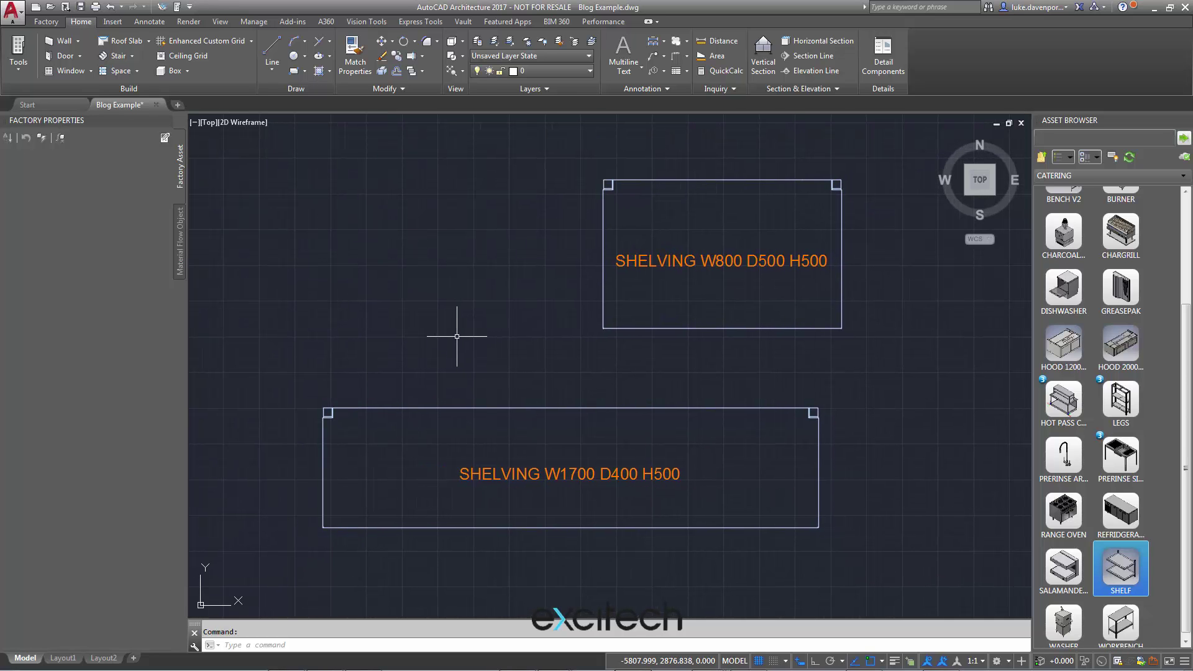